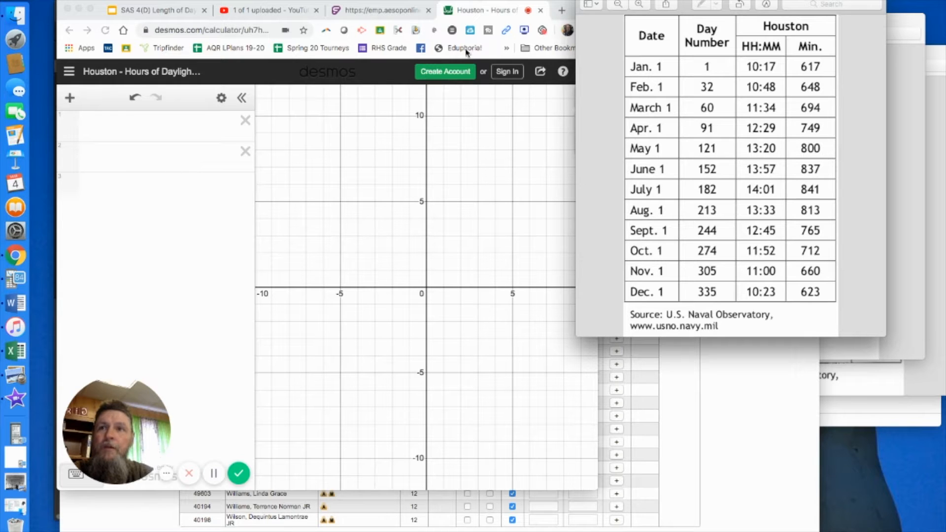
Search the web for desmos, go to the Desmos website and open a blank graphing calculator
click(483, 18)
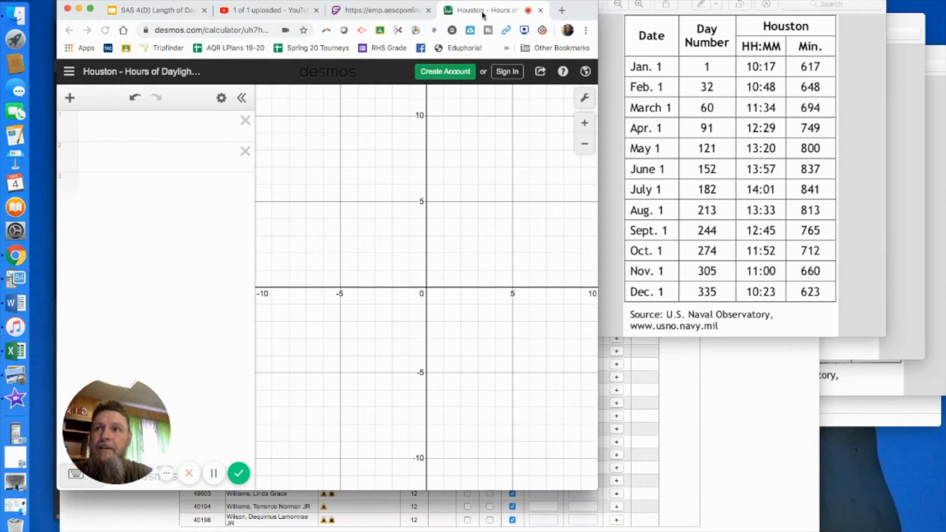
click(186, 30)
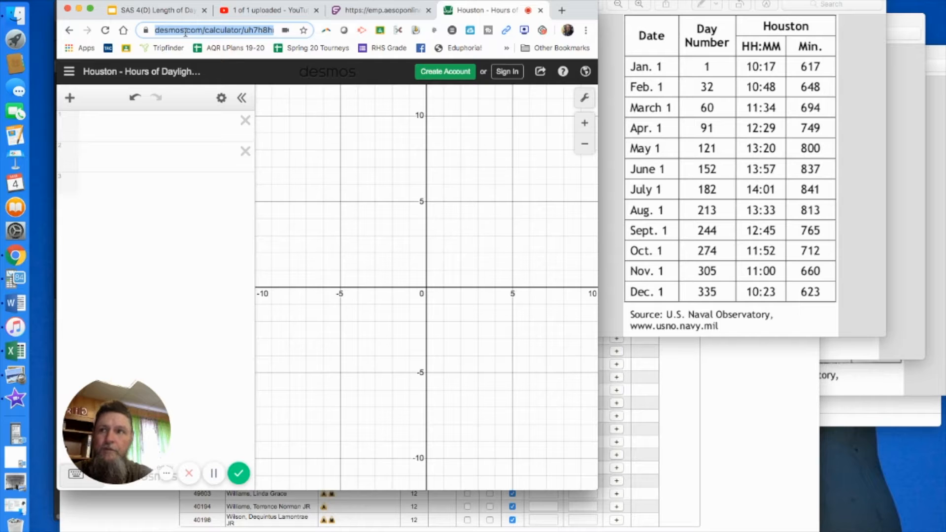
text(desmo...)
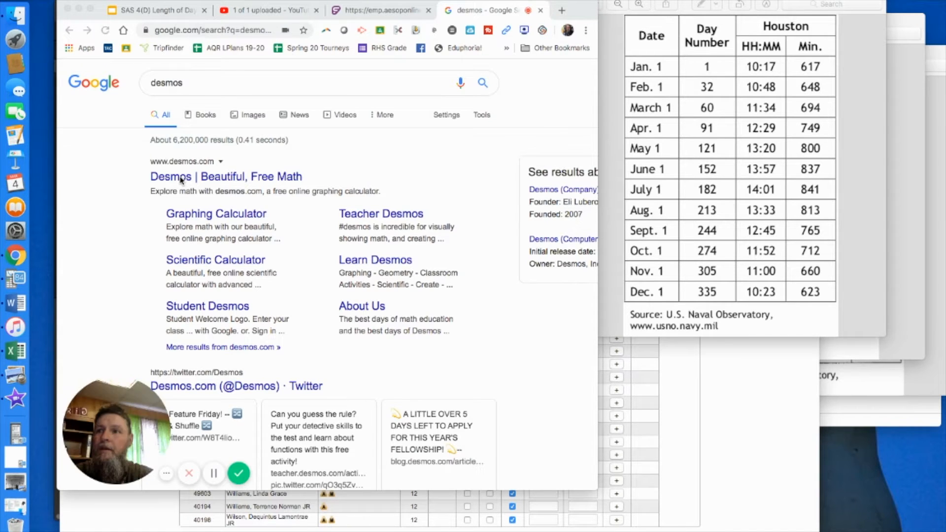
click(175, 177)
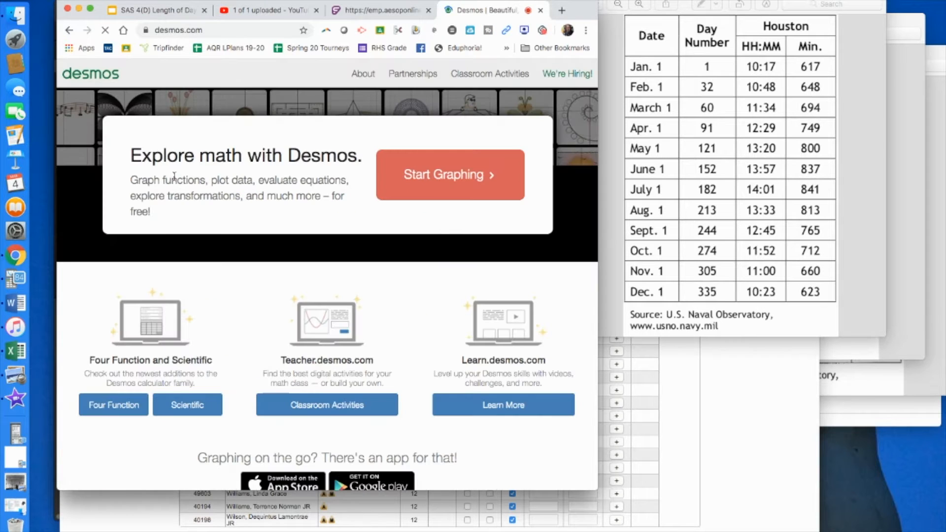
click(428, 188)
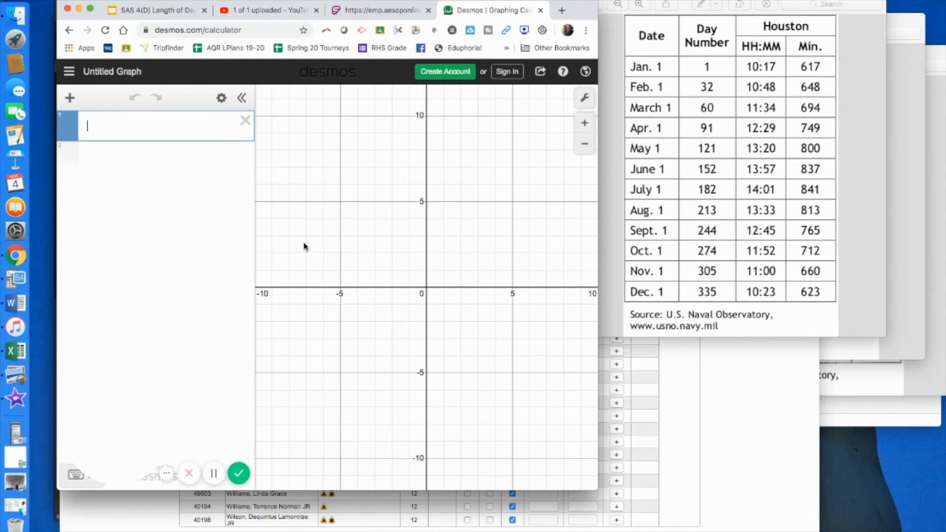
Sign in to Desmos through Google with the first listed account
click(166, 475)
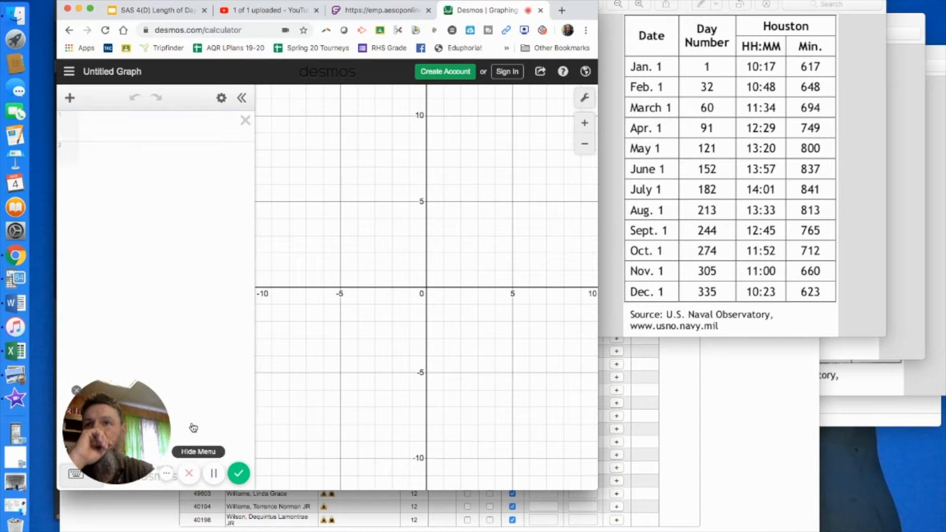
click(508, 72)
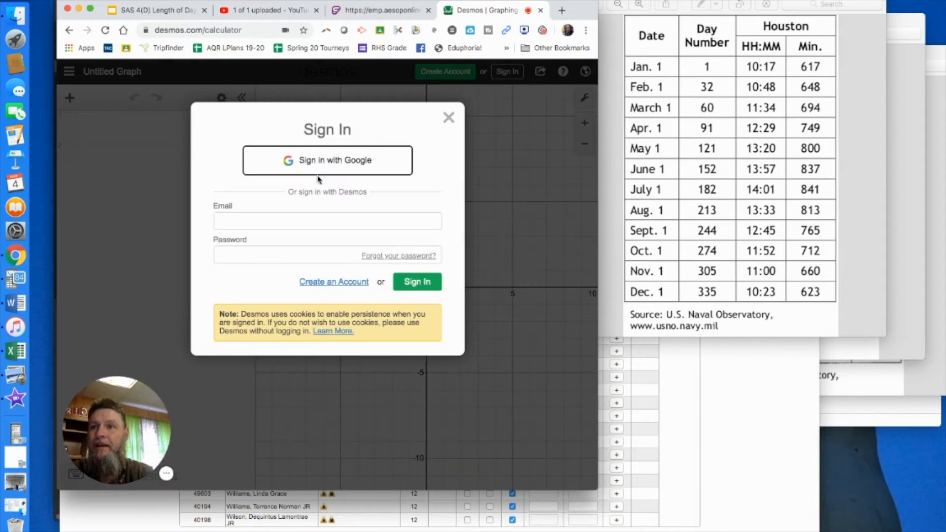
click(329, 163)
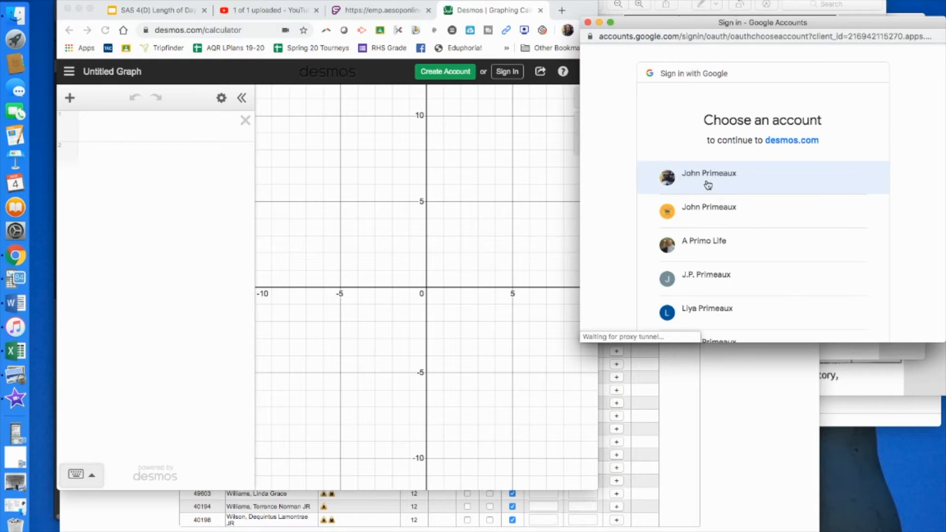
click(707, 182)
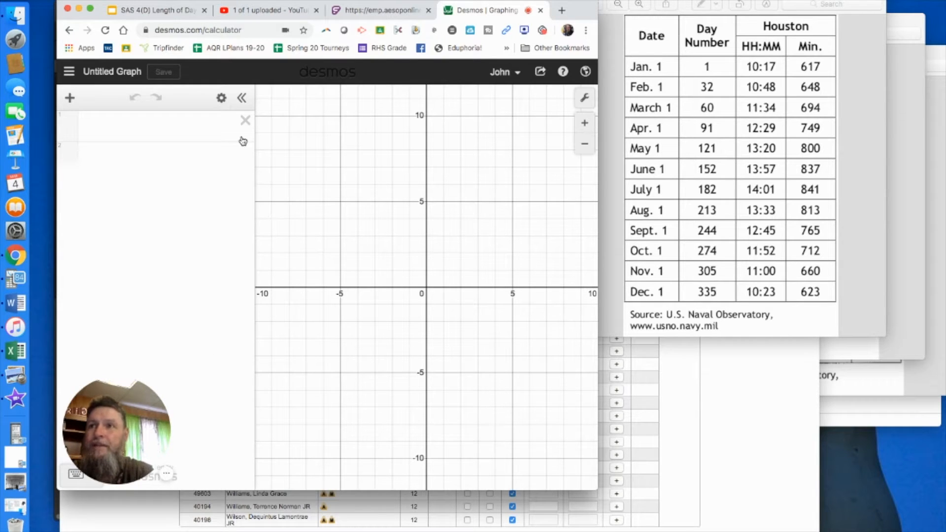
Save the untitled graph under the title "Houston Length of Daylight 2009"
click(106, 74)
click(247, 167)
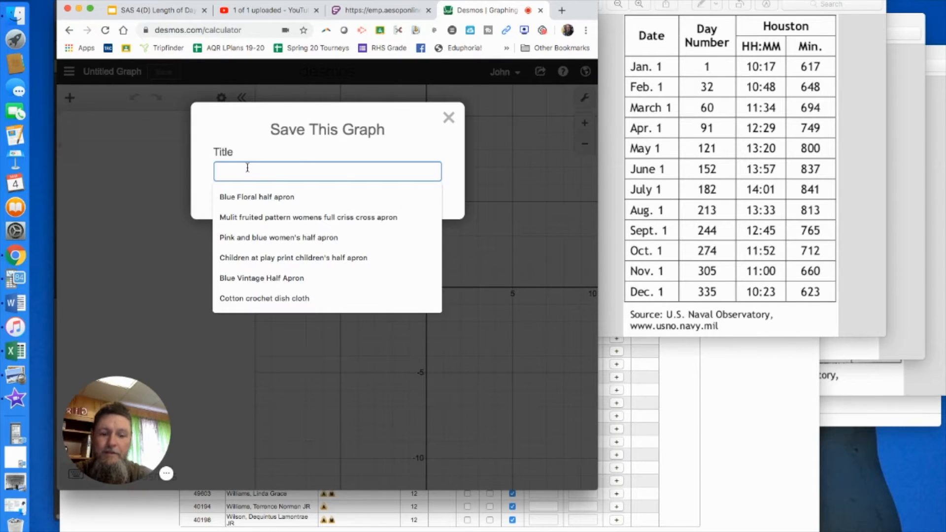
text(Houston)
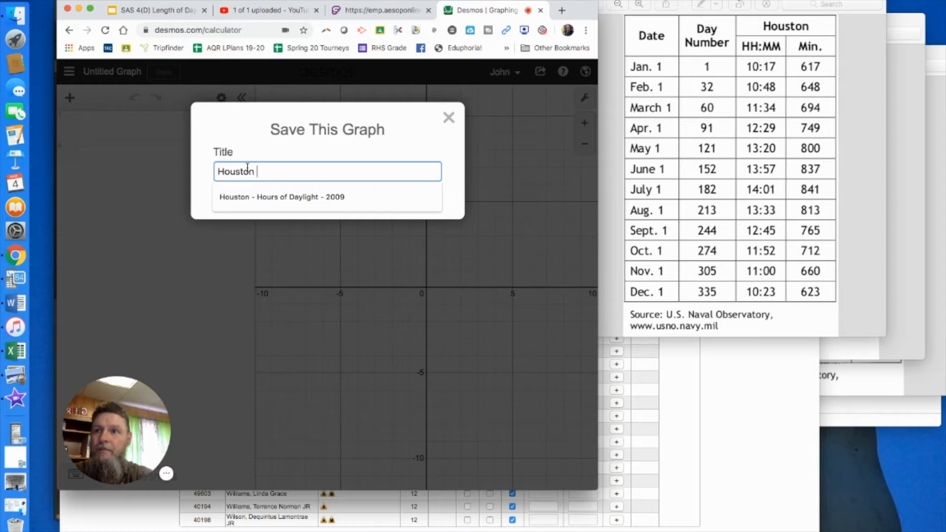
text( Lenght)
key(BackSpace)
key(BackSpace)
text(th of Daylight 2009)
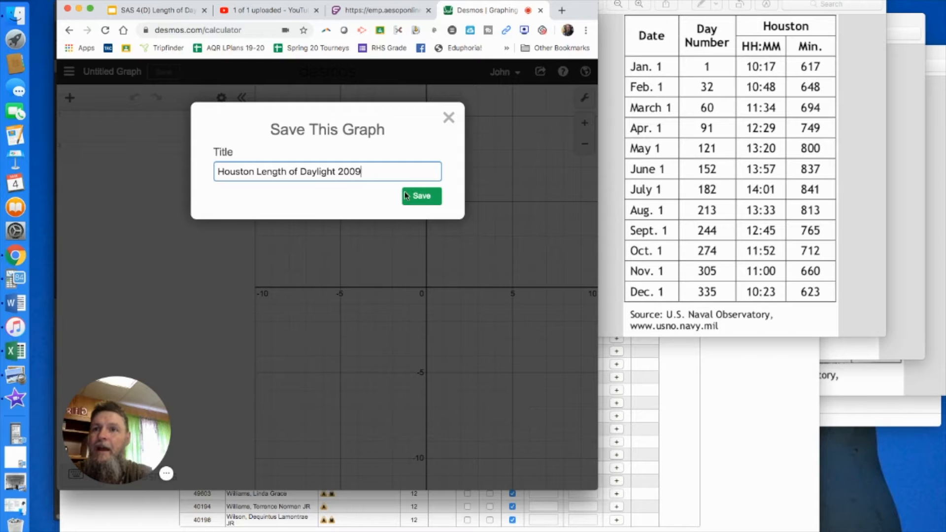
click(420, 196)
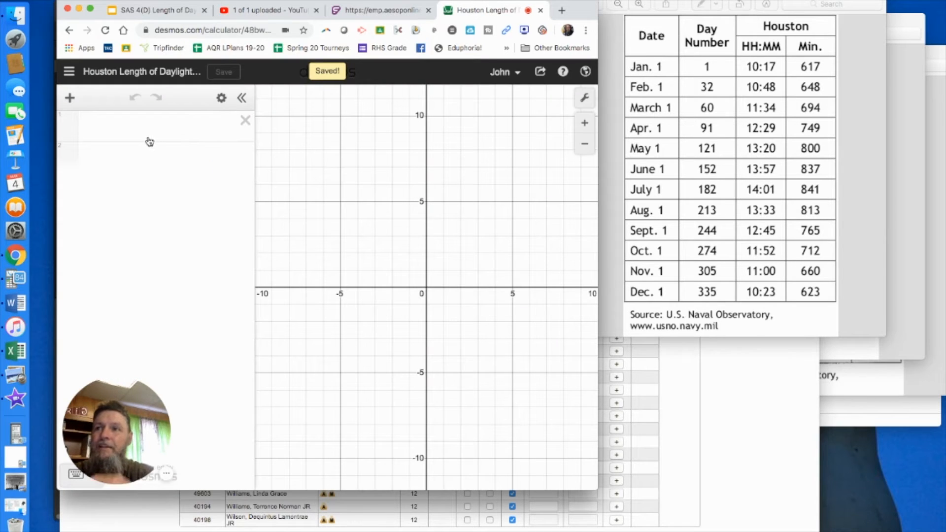
Add a table and paste the day numbers 1, 32, 60, 91, 121, 152, 182, 213, 244, 274, 305, 335 into the x₁ column
click(71, 99)
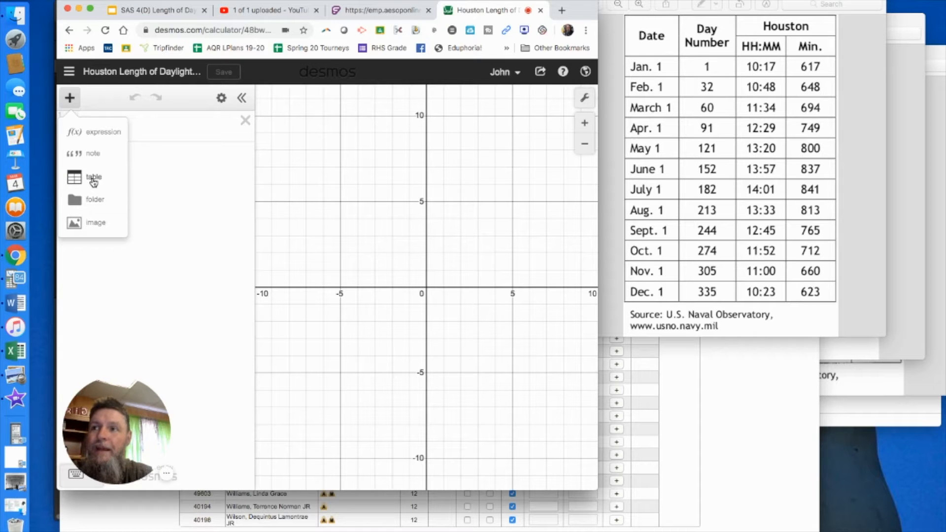
click(93, 178)
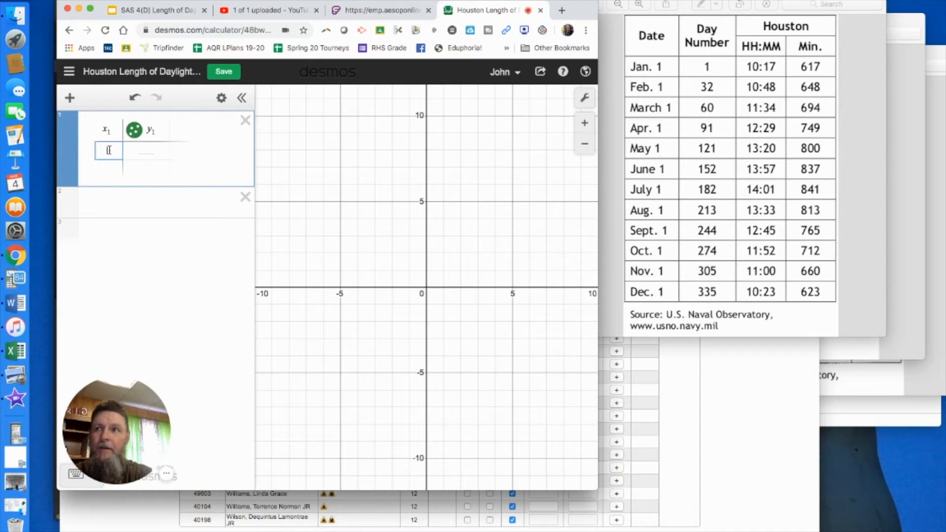
key(super+v)
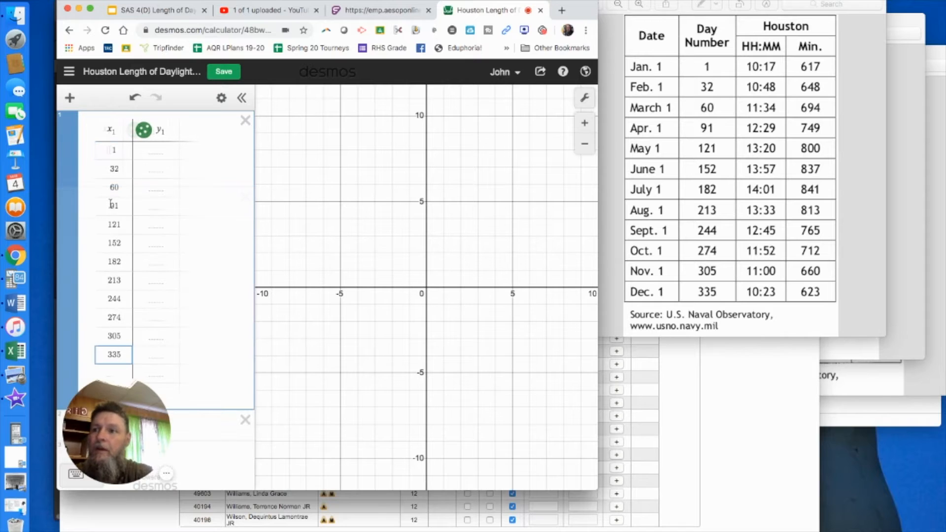
Fill the y₁ column in order with the Houston minutes 617, 648, 694, 749, 800, 837, 841, 813, 765, 712, 660, 623
key(Right)
key(Up)
key(Up)
key(Up)
key(Up)
key(Up)
key(Up)
key(Up)
key(Up)
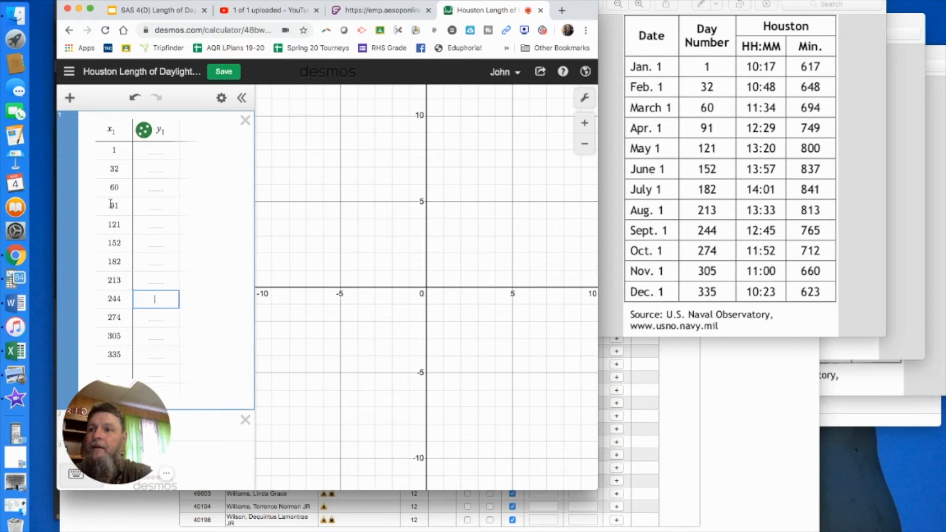
key(Up)
key(Up)
key(Up)
key(Up)
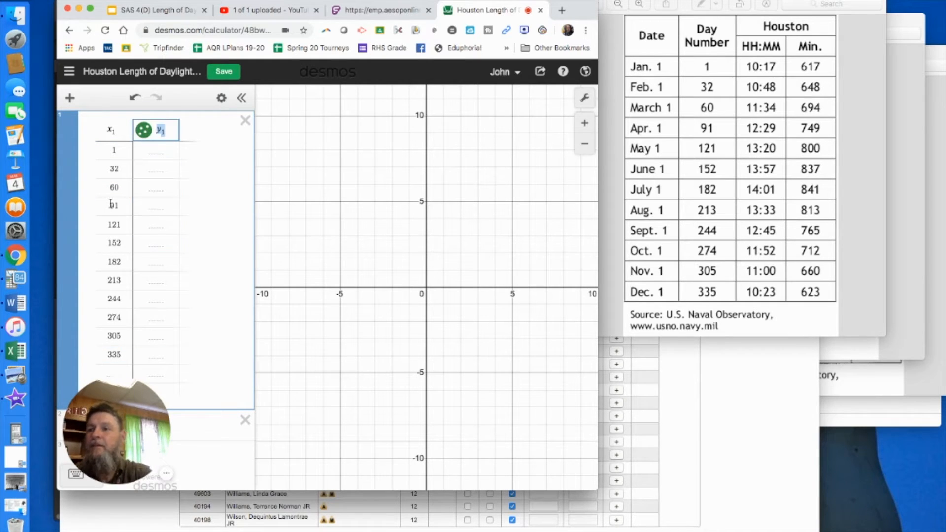
key(Down)
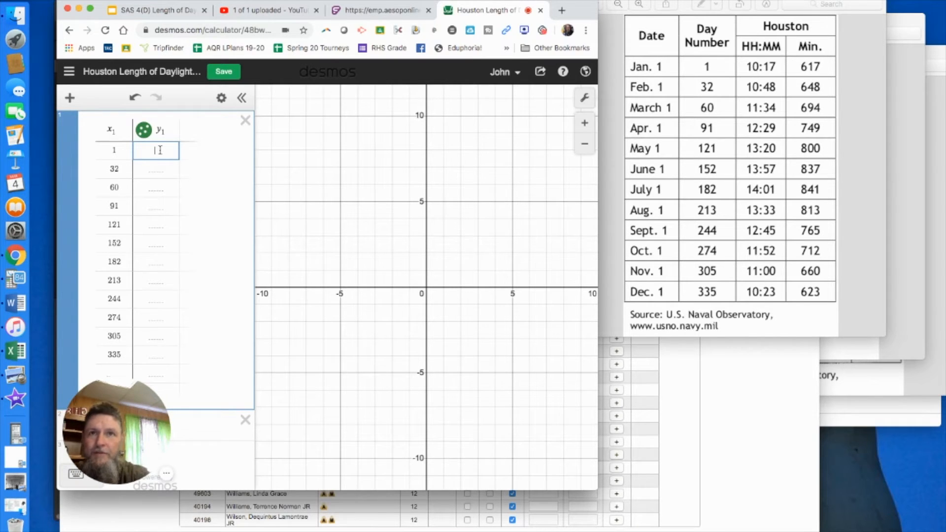
text(617)
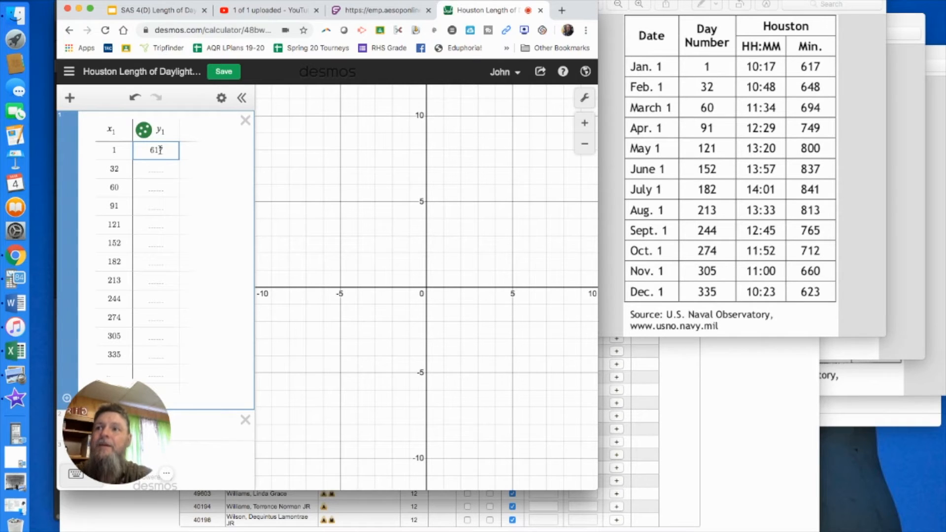
key(Return)
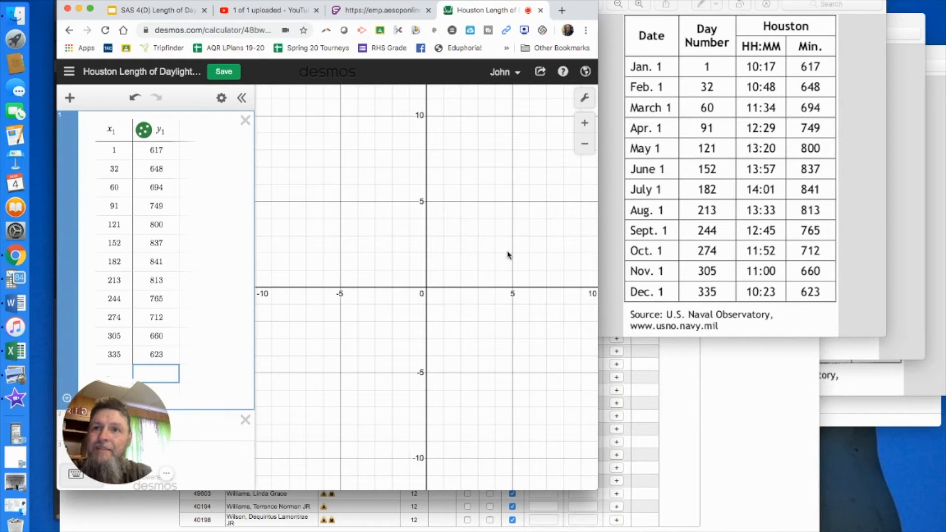
Set the upper limit of the graph's x-axis range to 370
click(586, 100)
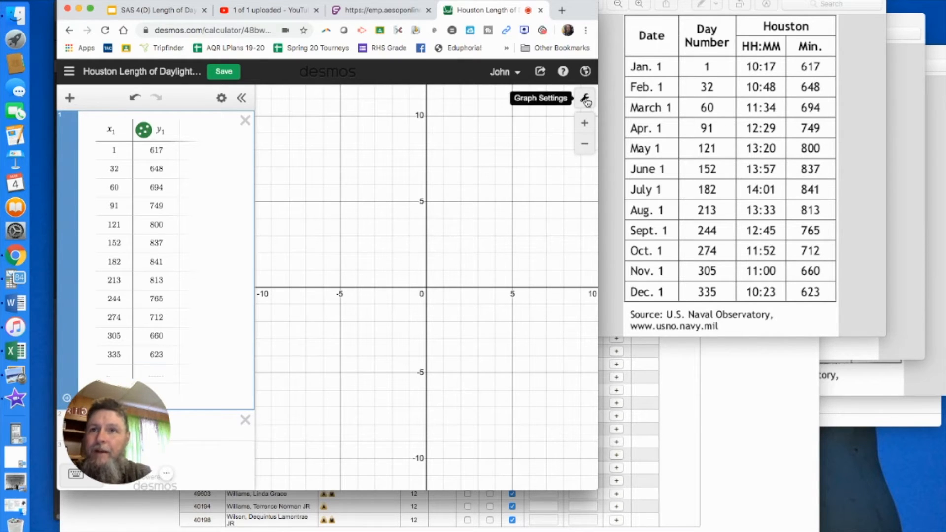
click(439, 270)
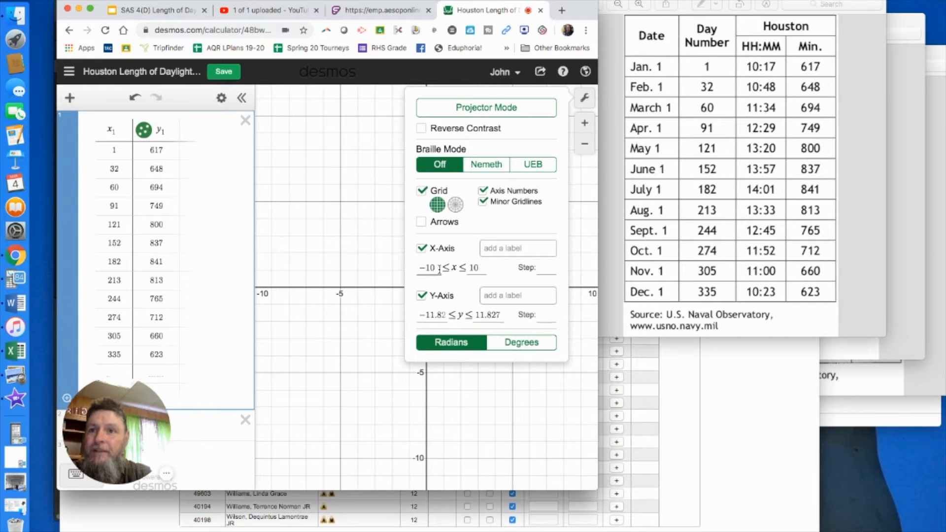
double_click(417, 264)
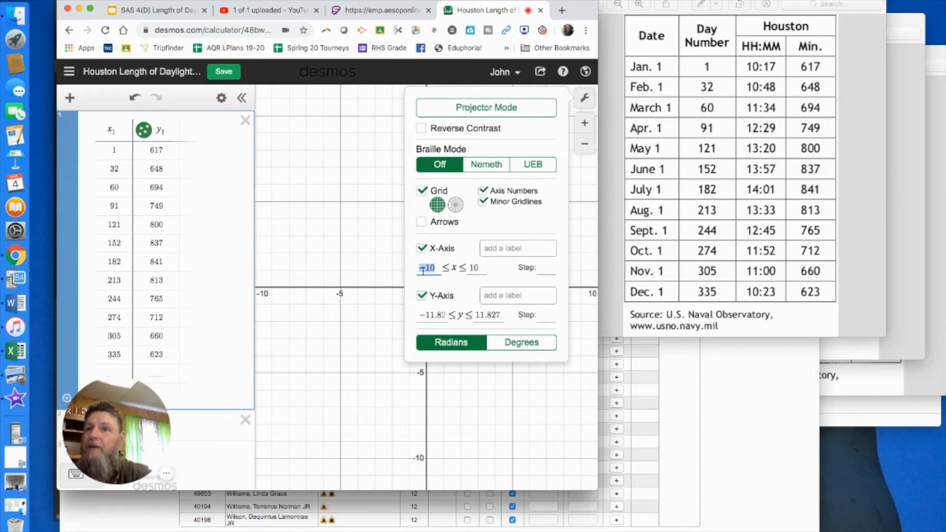
double_click(470, 267)
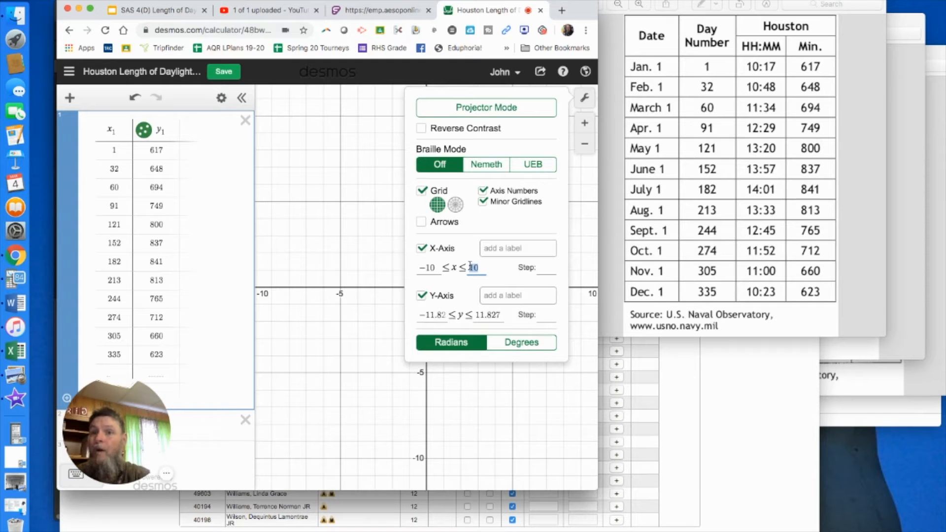
text(370)
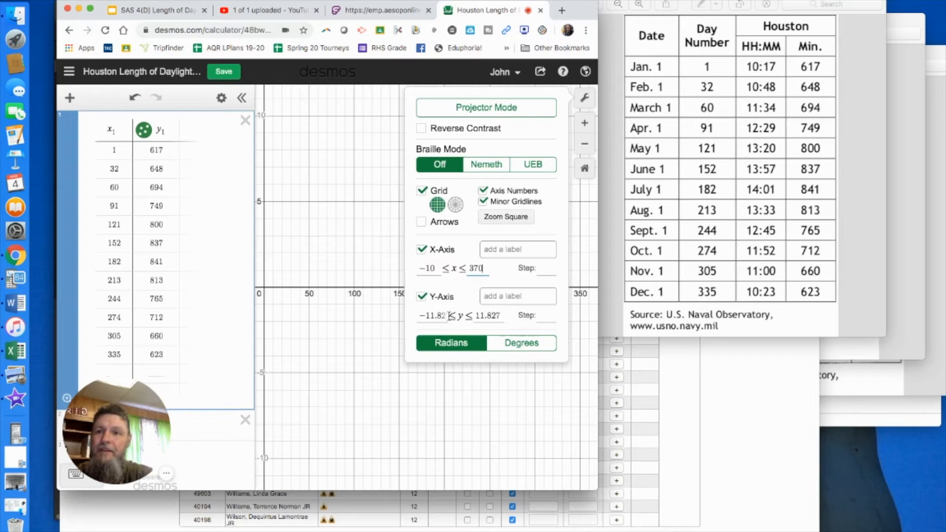
Set the graph's y-axis range from 575 to 900 and close the graph settings
drag(446, 314, 420, 315)
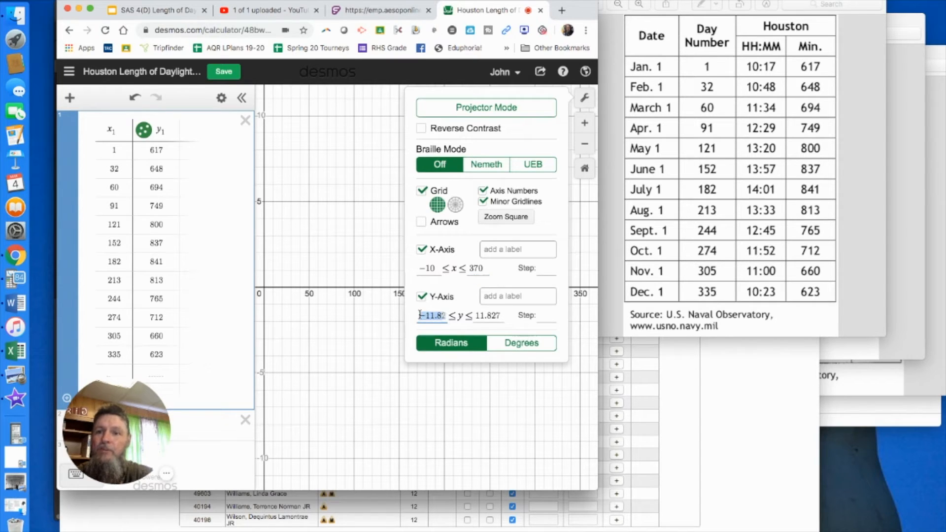
text(5757)
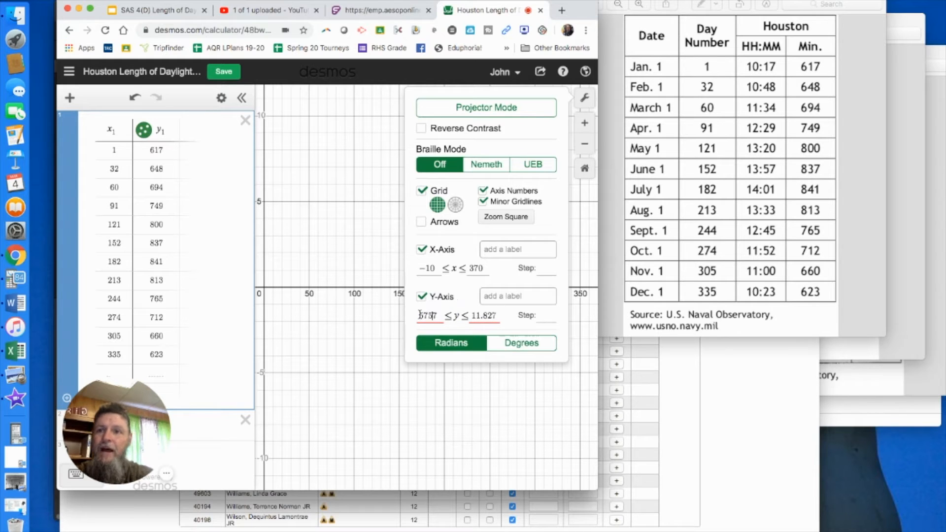
key(BackSpace)
key(BackSpace)
text(5)
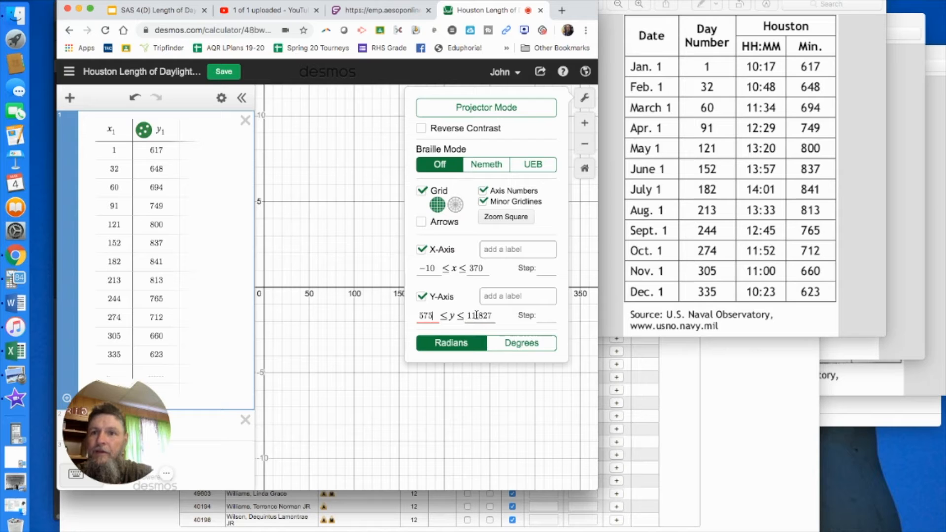
drag(491, 315, 466, 314)
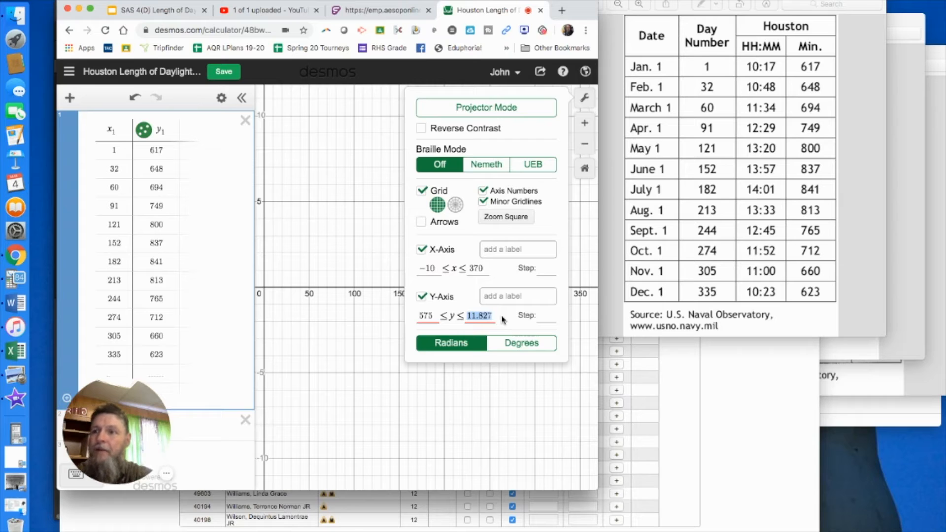
text(900)
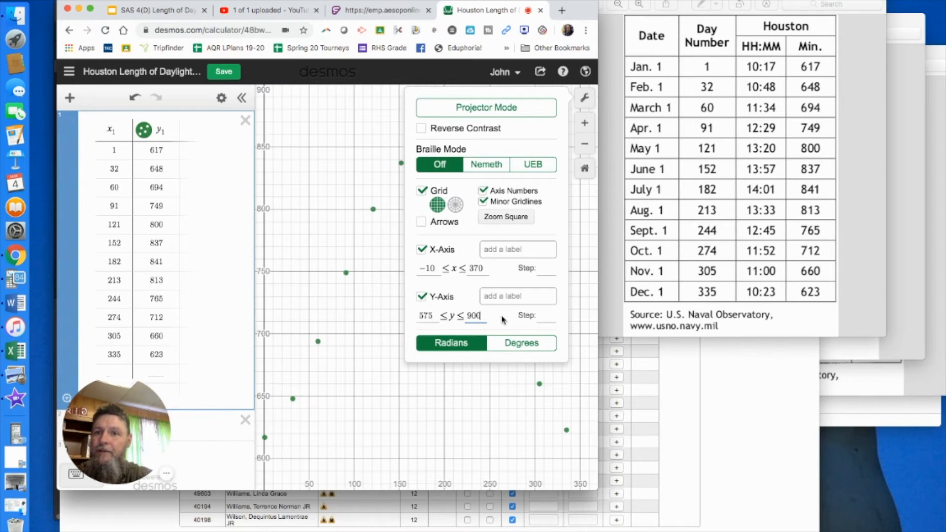
click(351, 151)
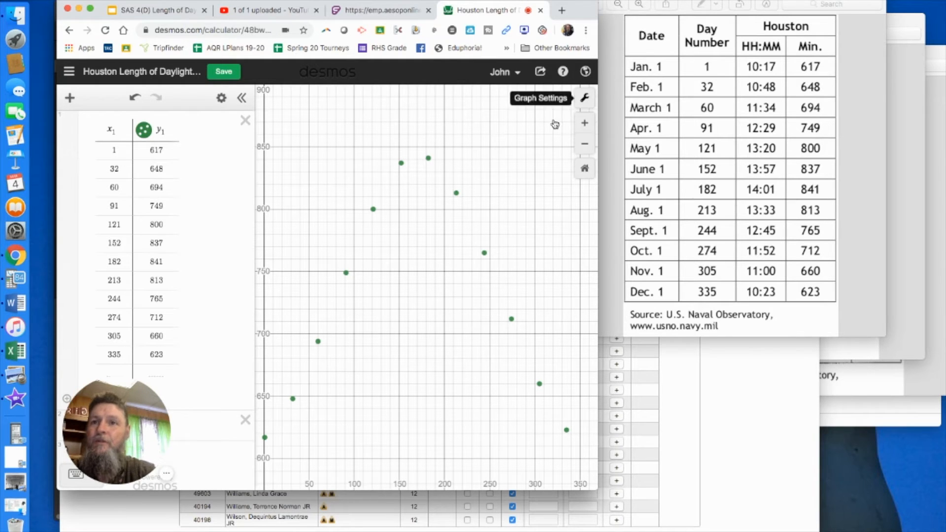
Label the graph's x-axis "Day of the year"
click(584, 97)
click(506, 250)
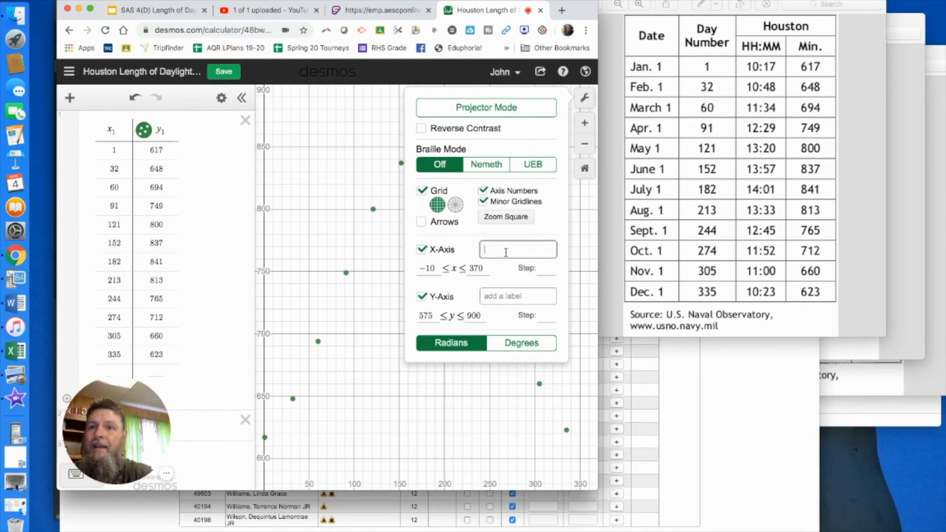
text(D)
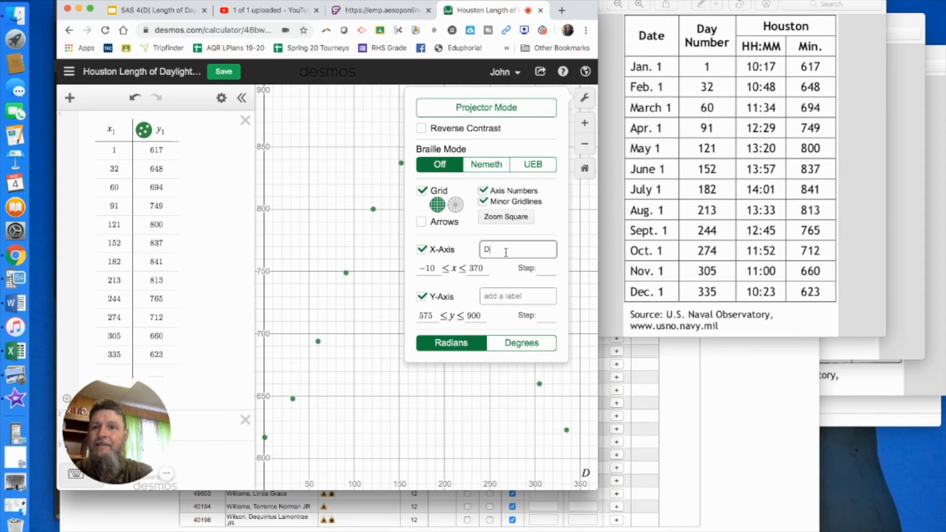
text(ay of the year)
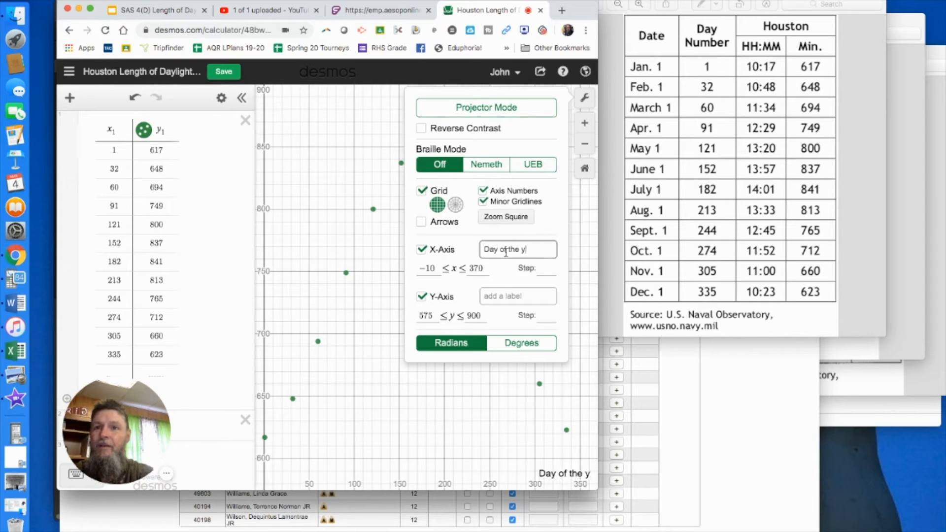
Change the ending of the graph's x-axis label so it reads "Day of the Year"
key(BackSpace)
key(BackSpace)
key(BackSpace)
key(BackSpace)
text(Year)
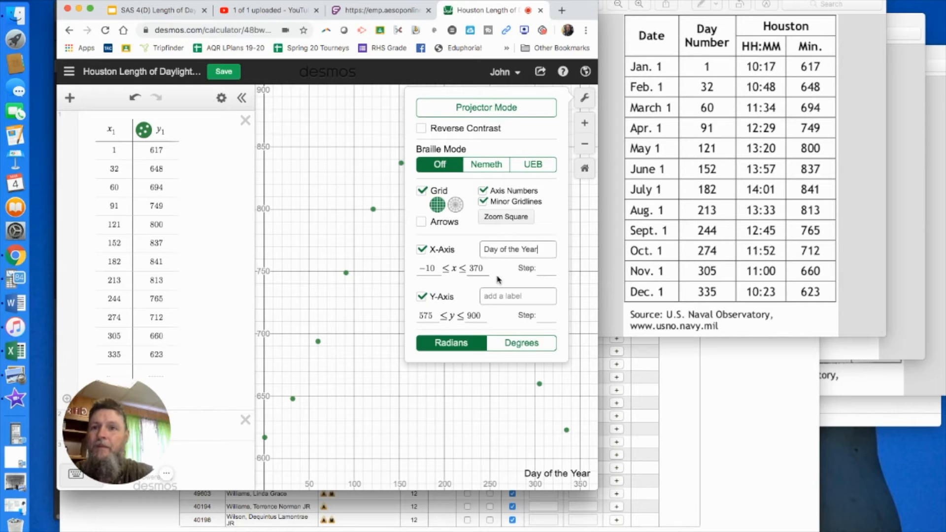
Label the graph's y-axis "Minutes of Daylight" and close the graph settings
click(513, 297)
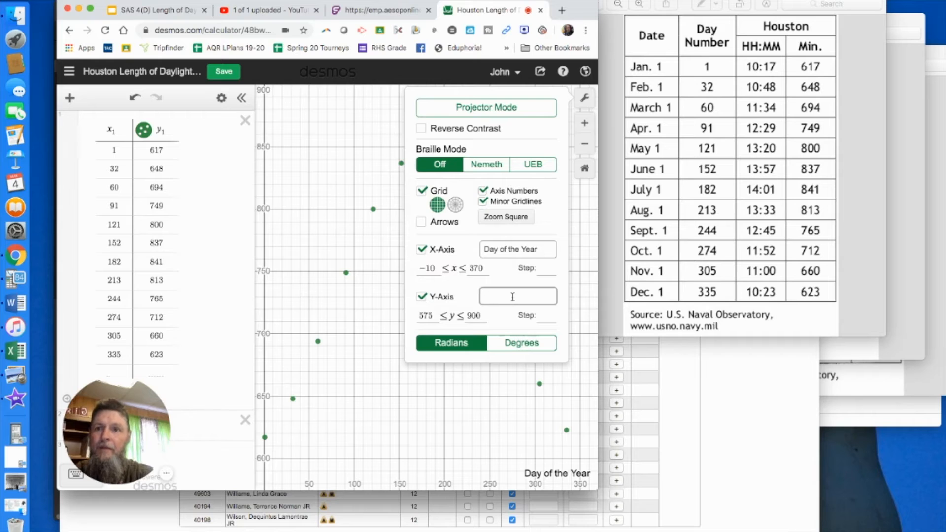
text(utes)
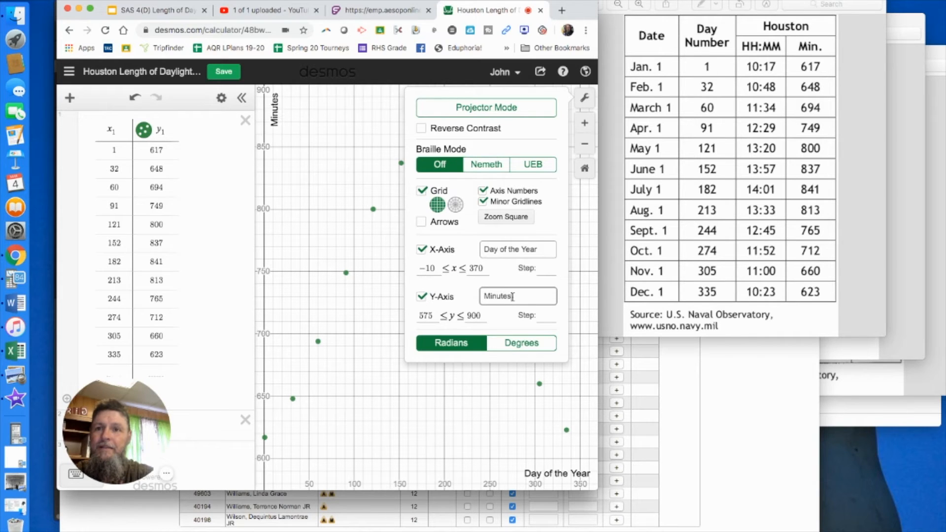
text( of Daylight)
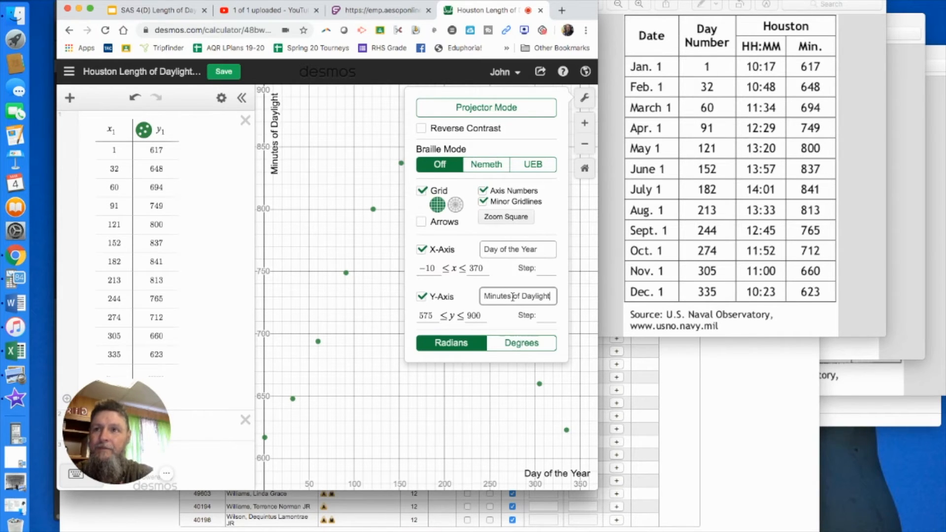
click(471, 464)
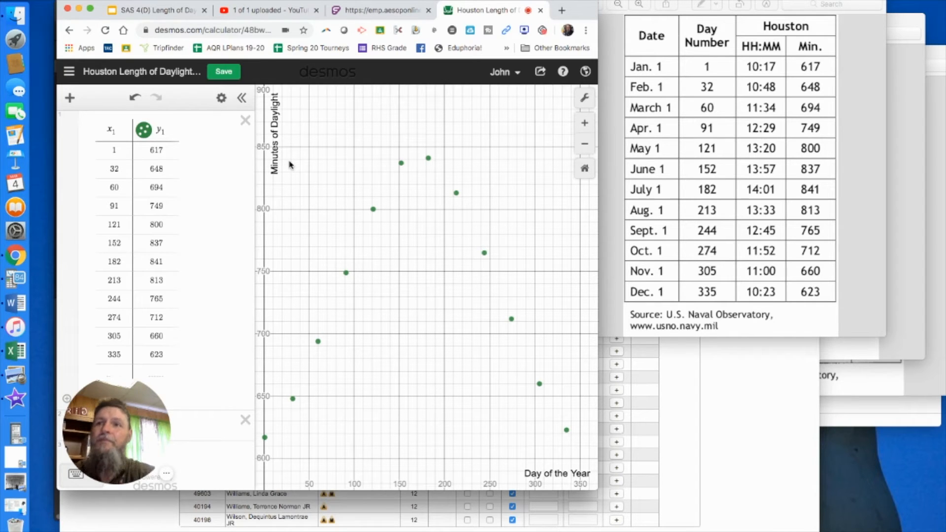
Add a new expression above the table with the sine regression y₁ ~ a sin(bx − c) + d
click(70, 100)
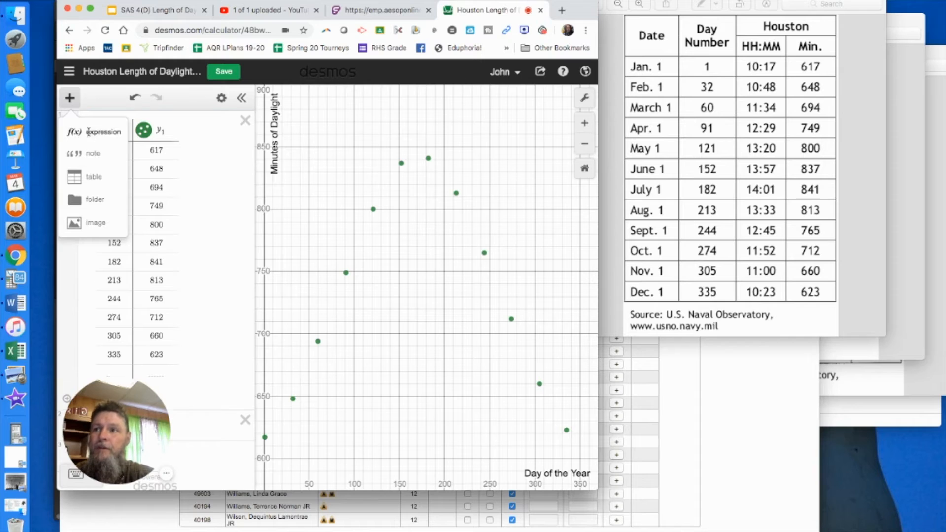
click(91, 134)
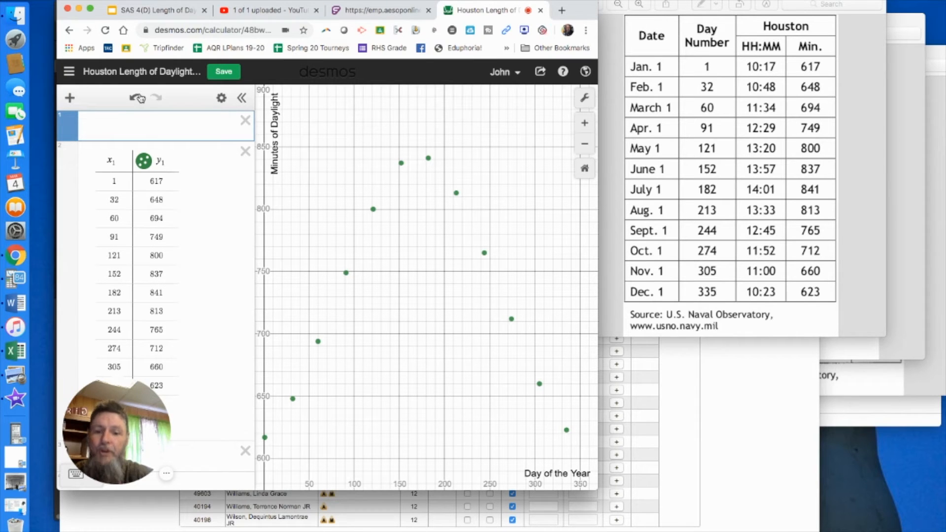
text(y)
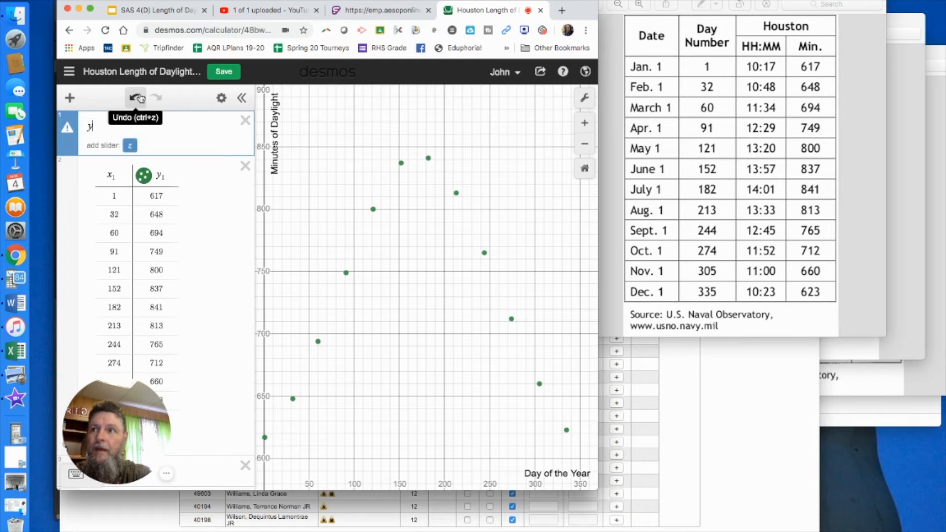
text(1)
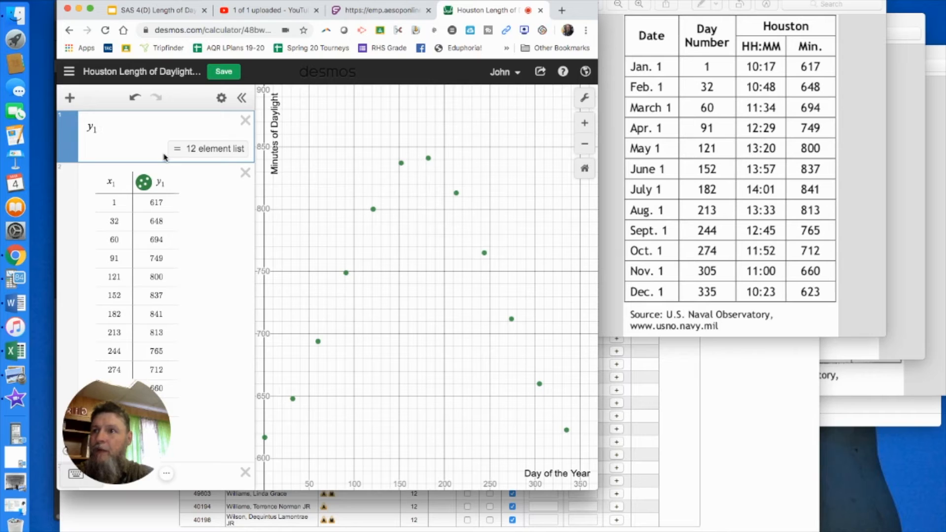
text(~)
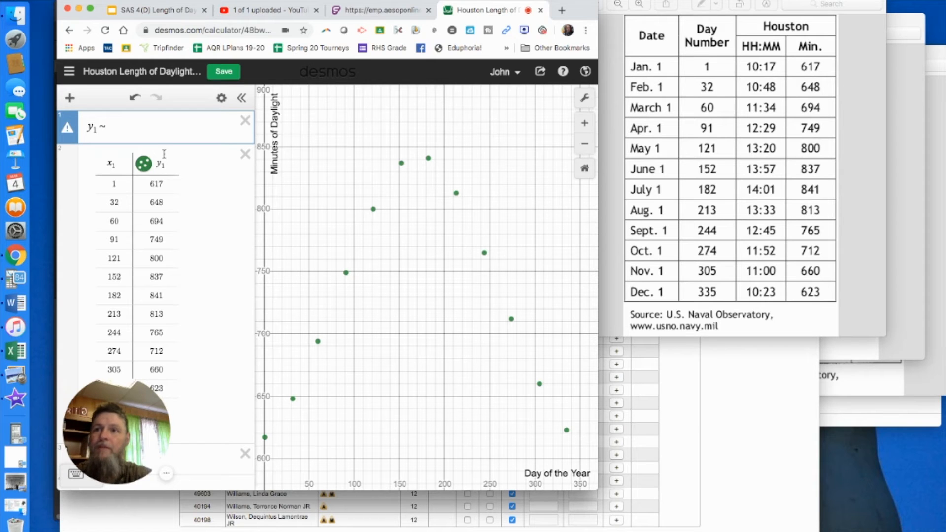
text(a sin)
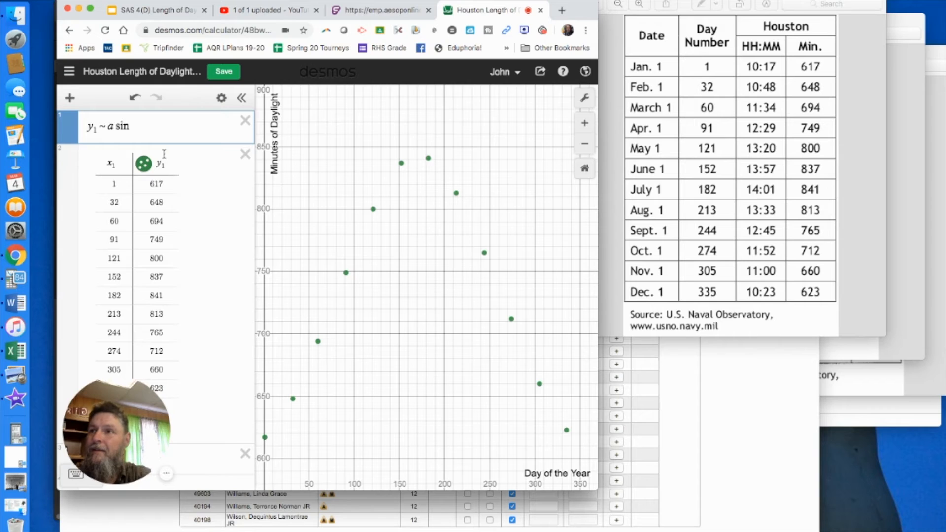
text(()
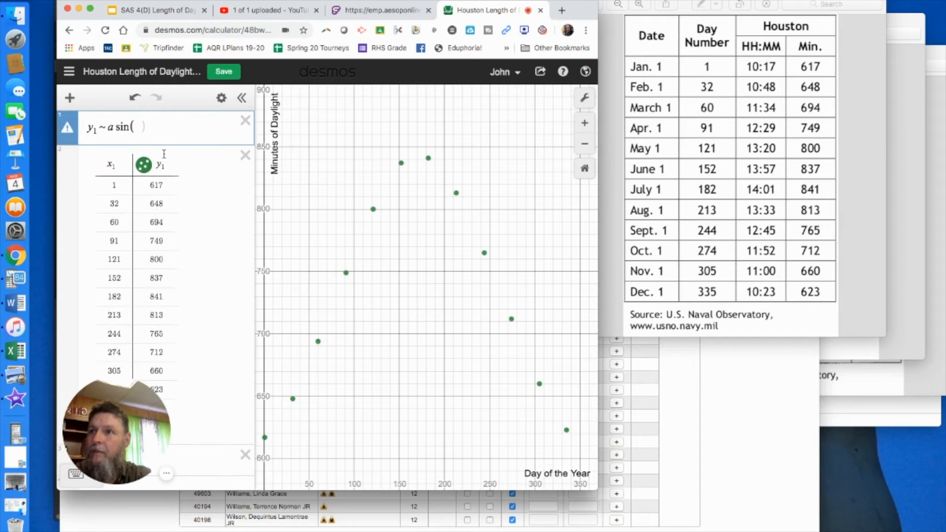
text(b)
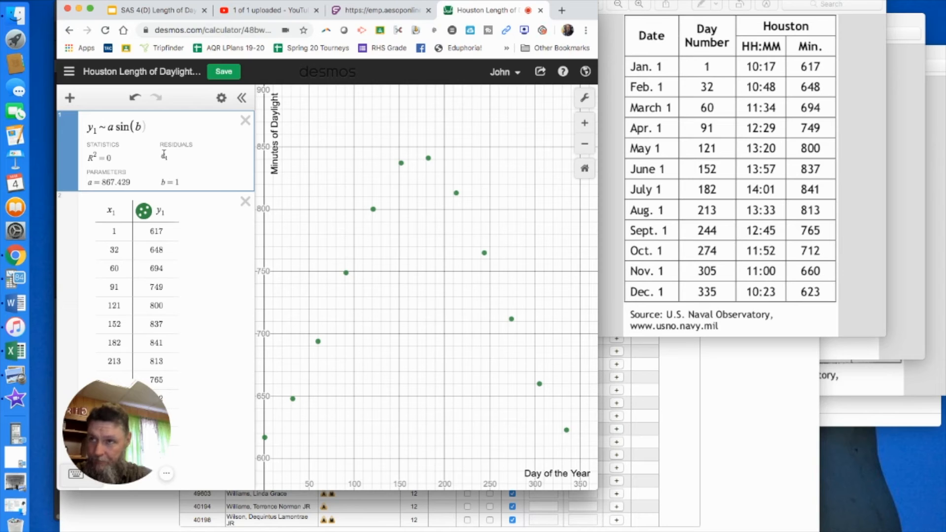
text(x)
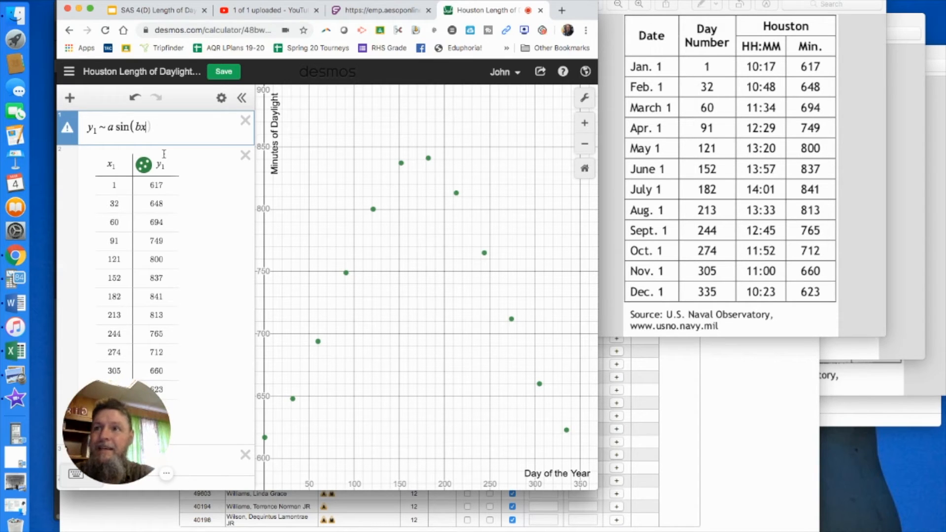
text(-c))
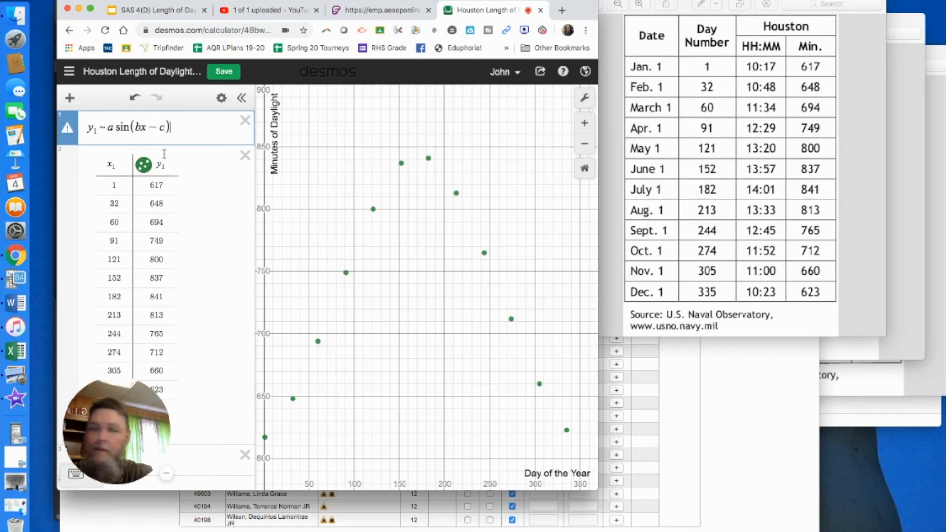
text(+d)
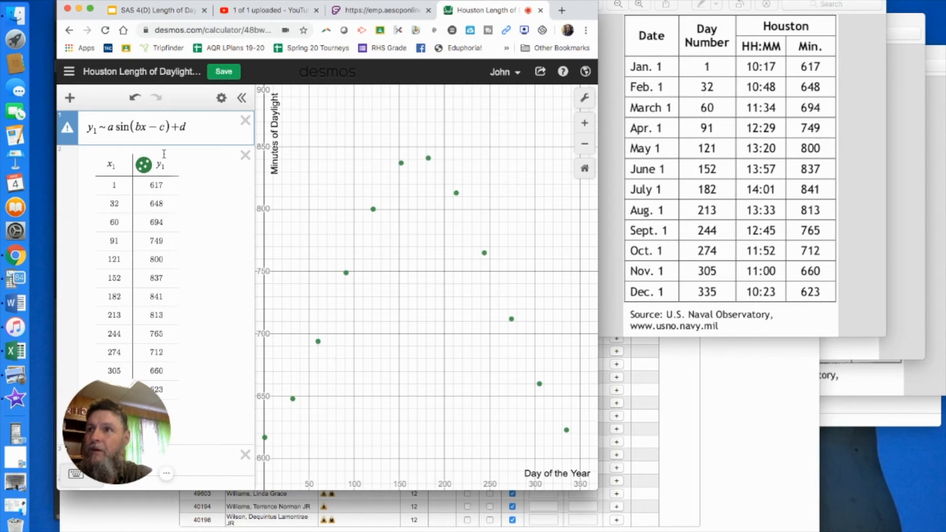
Factor b out of the sine argument so the regression reads y₁ ~ a sin(b(x − c)) + d
click(141, 128)
text(()
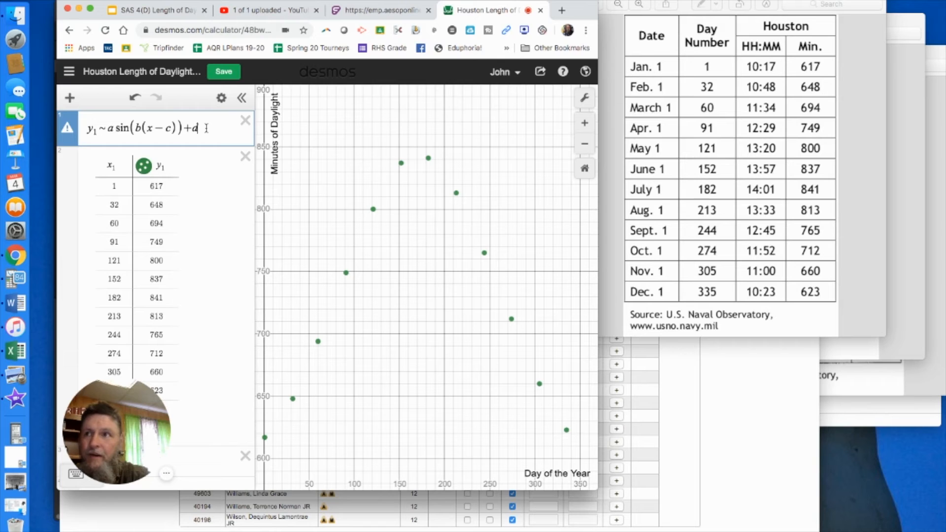
key(Return)
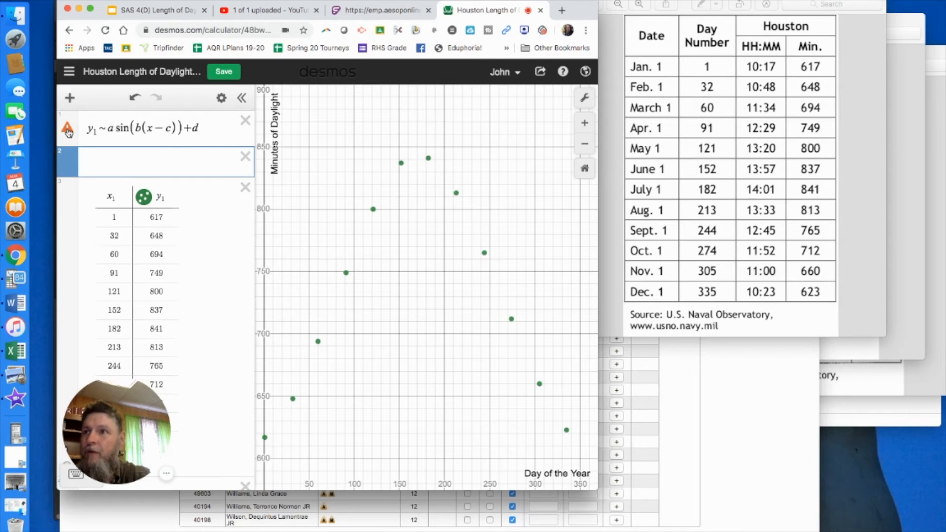
Replace x with x₁ in the regression so it reads y₁ ~ a sin(b(x₁ − c)) + d
mouse_move(68, 131)
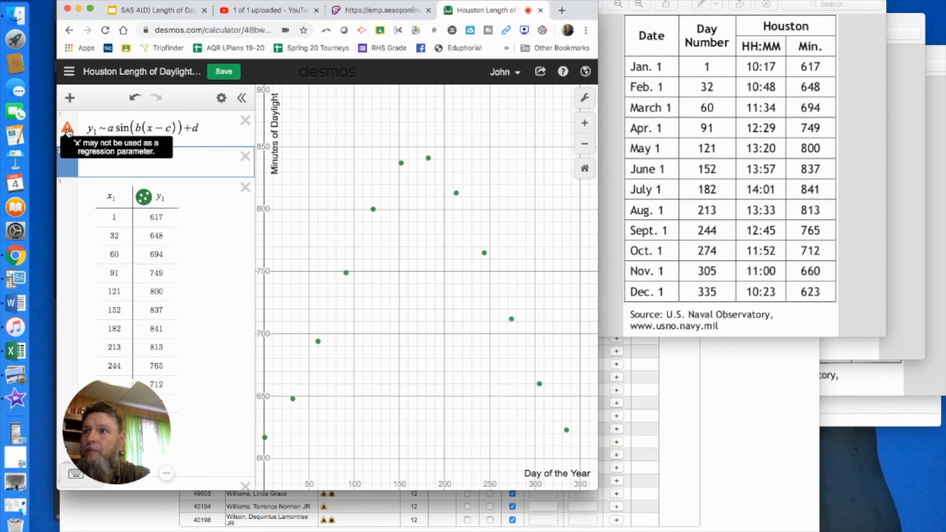
click(154, 126)
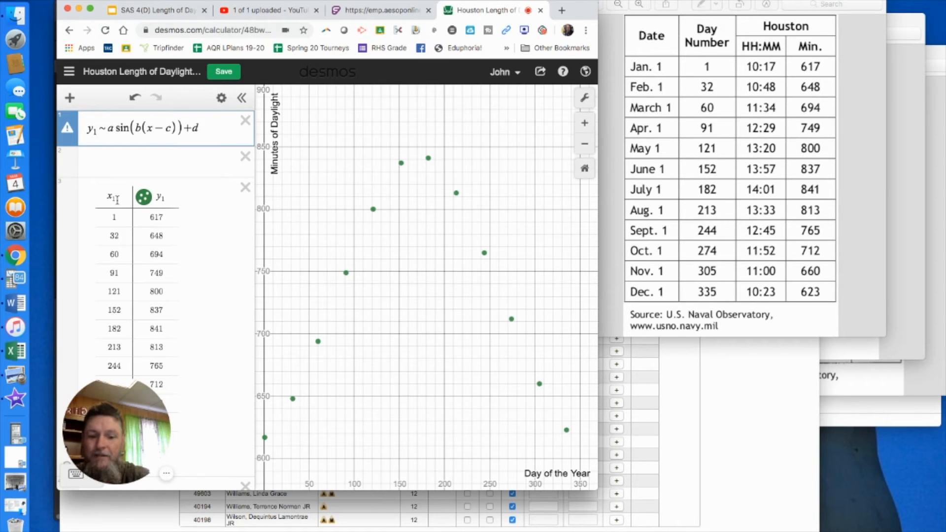
text(1)
key(BackSpace)
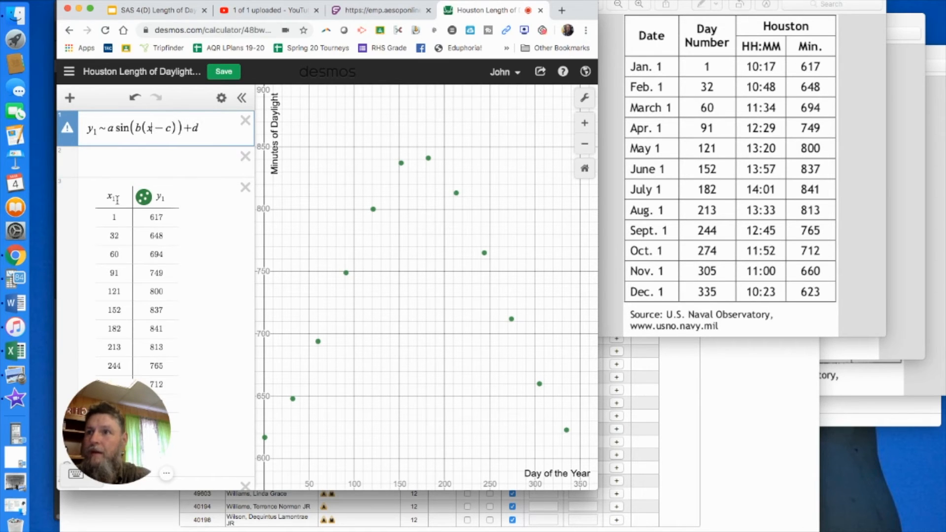
text(1)
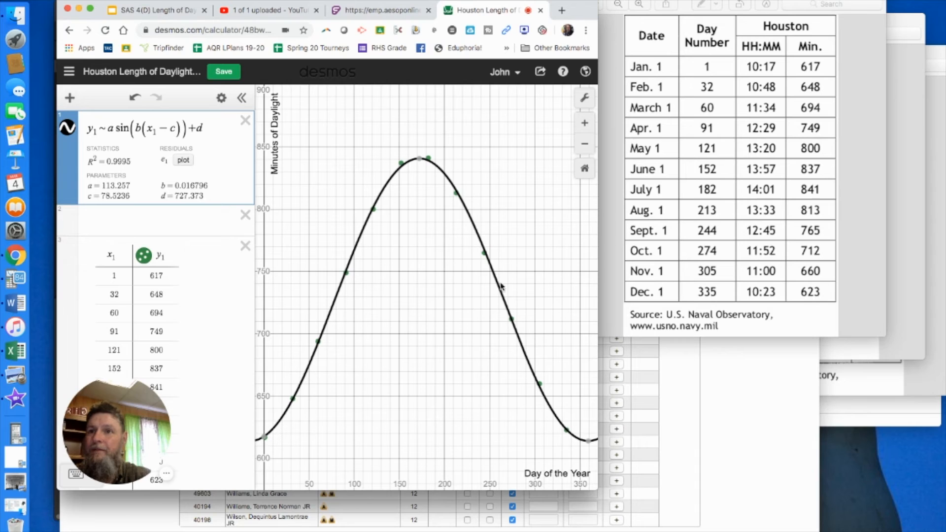
click(591, 444)
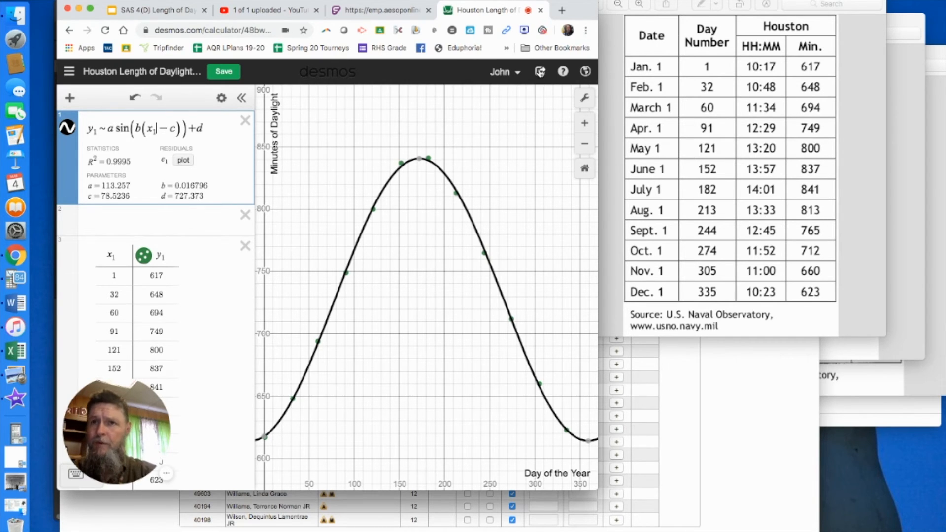
Copy the graph's share link, and view the image export options without downloading
click(540, 73)
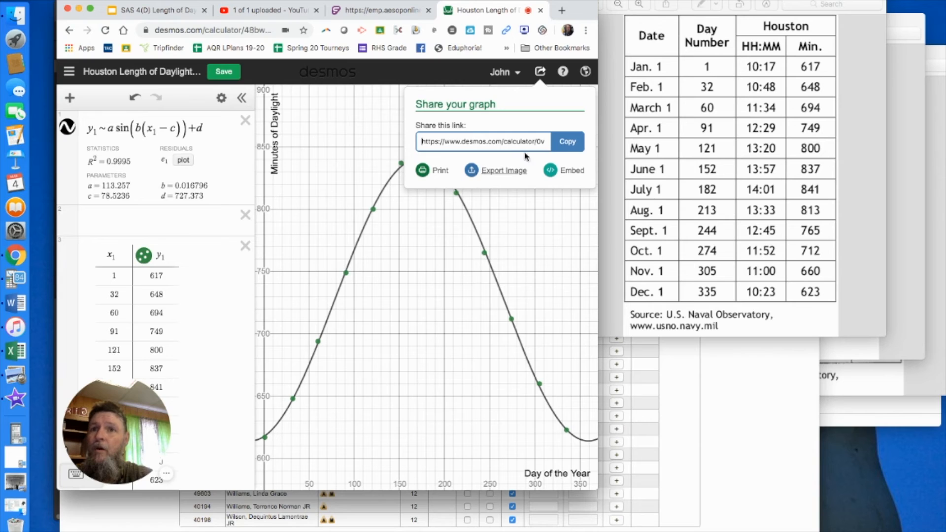
click(566, 142)
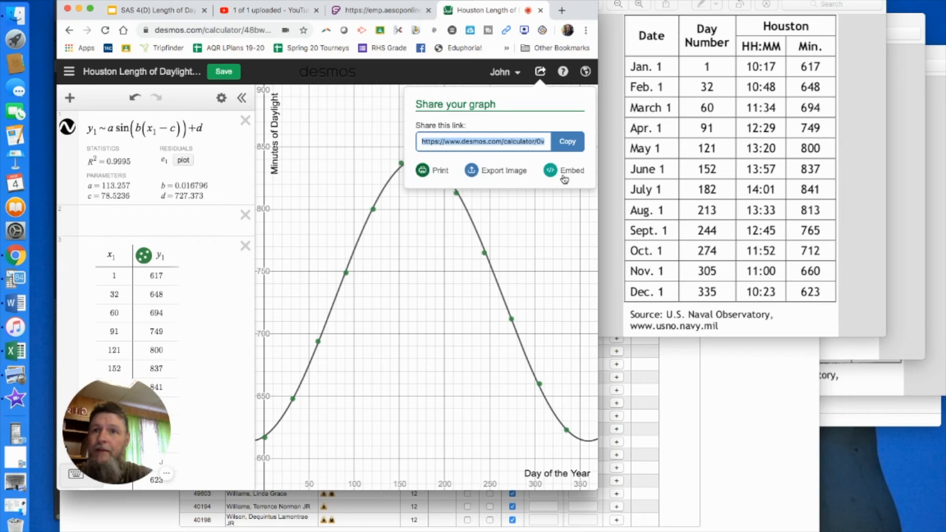
click(491, 173)
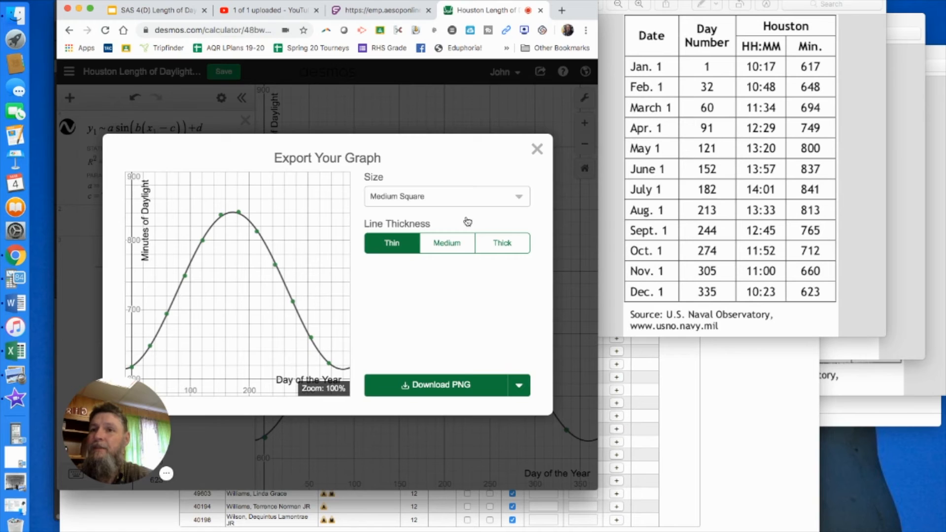
click(537, 151)
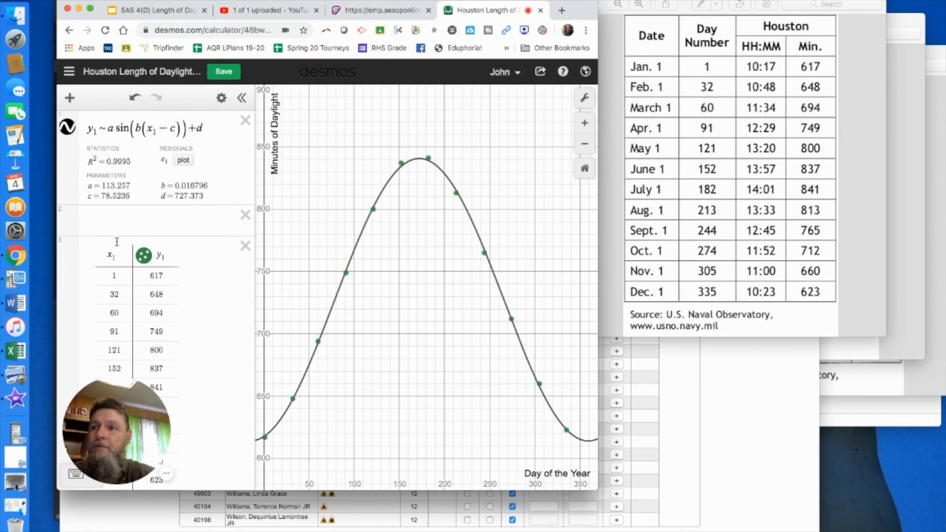
Add a second table above the regression and bring the Philadelphia LOD data window to the front
click(69, 98)
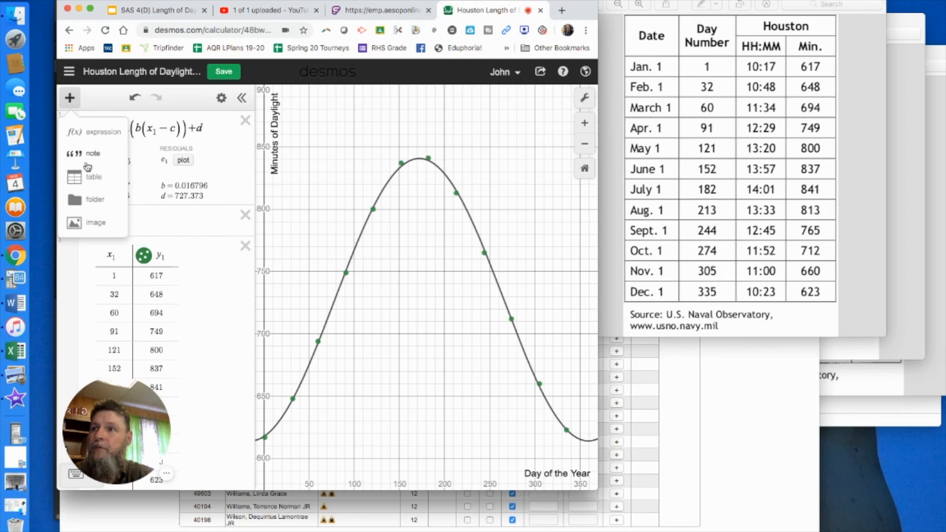
click(79, 173)
click(890, 23)
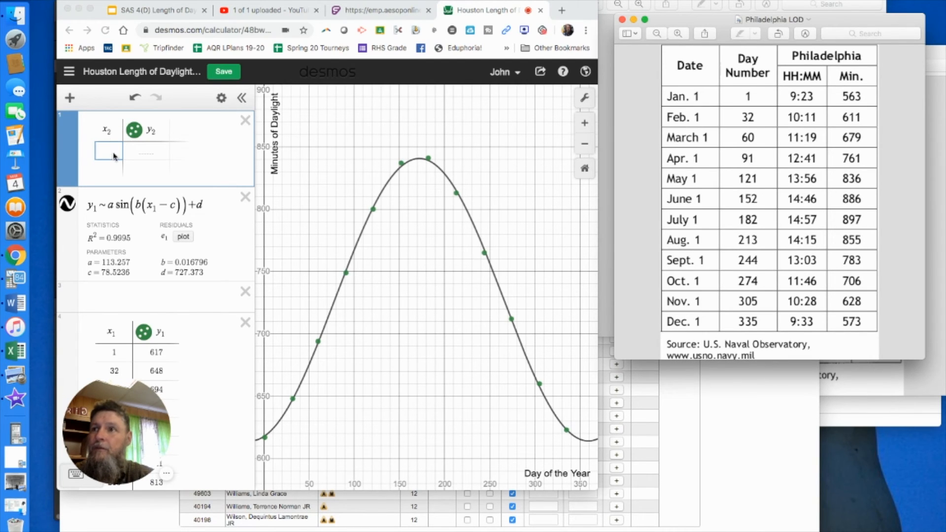
Save a duplicate of the graph titled "Houston/Philadelphia Length of Daylight 2009"
click(118, 75)
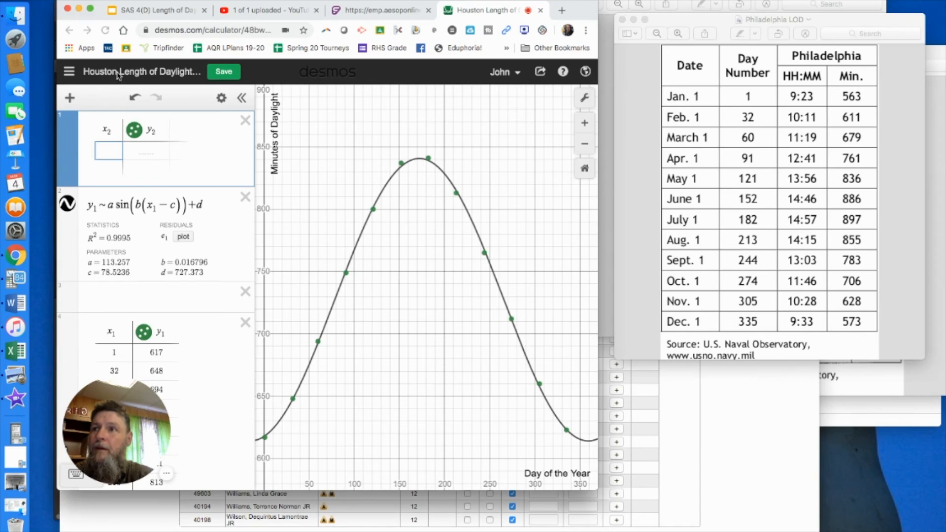
click(117, 74)
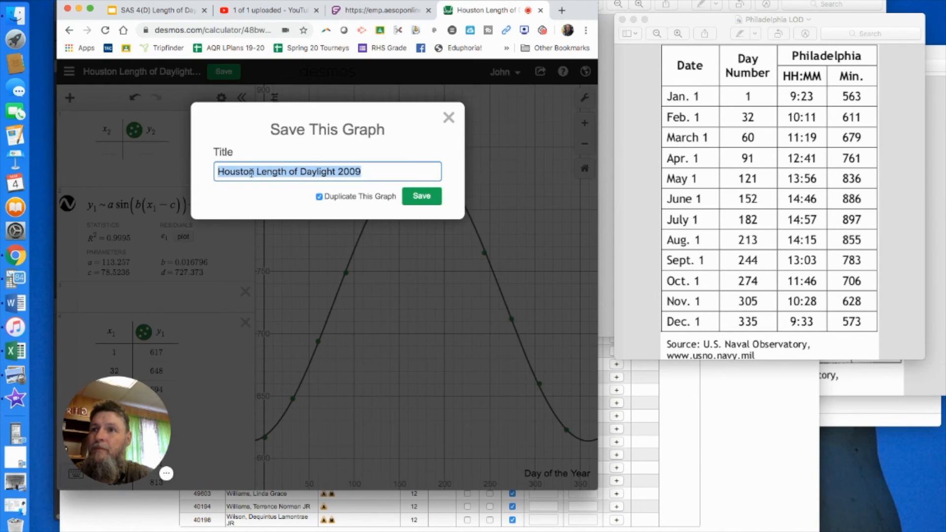
click(253, 172)
text(/Phil)
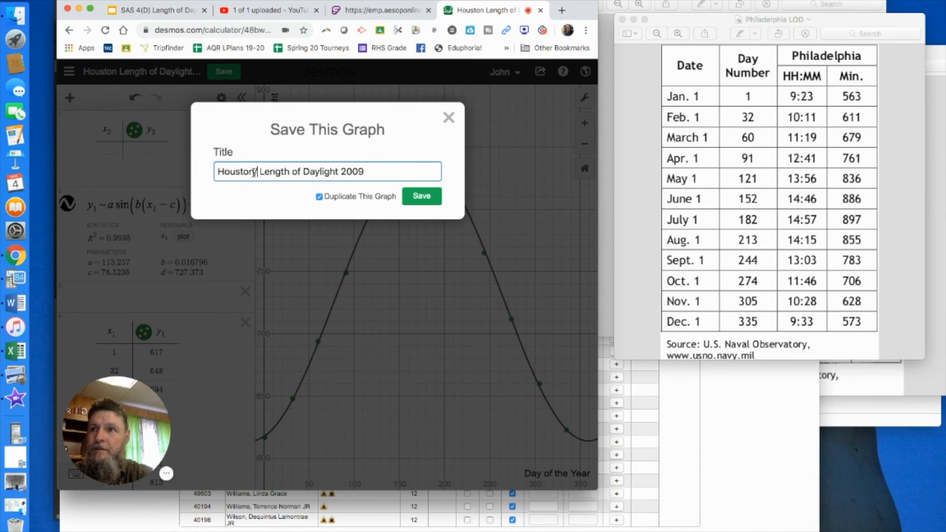
text(adelphia)
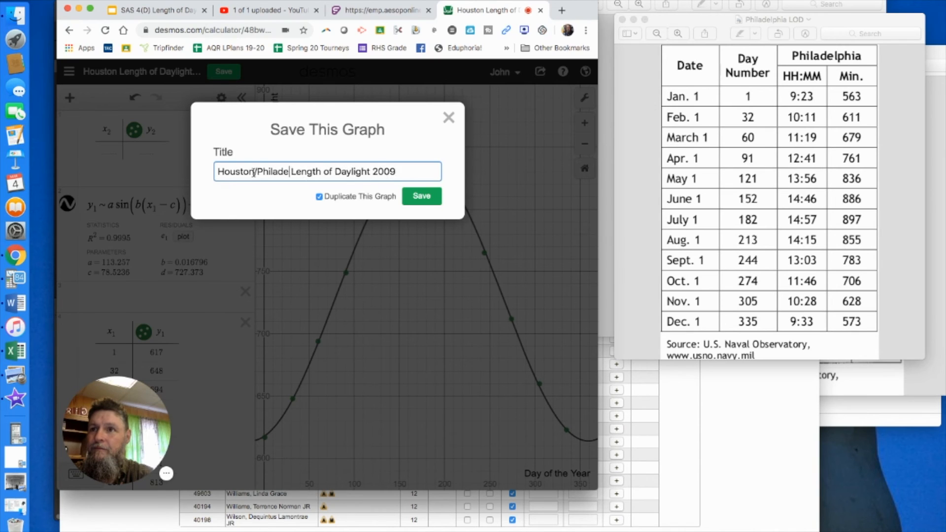
click(416, 197)
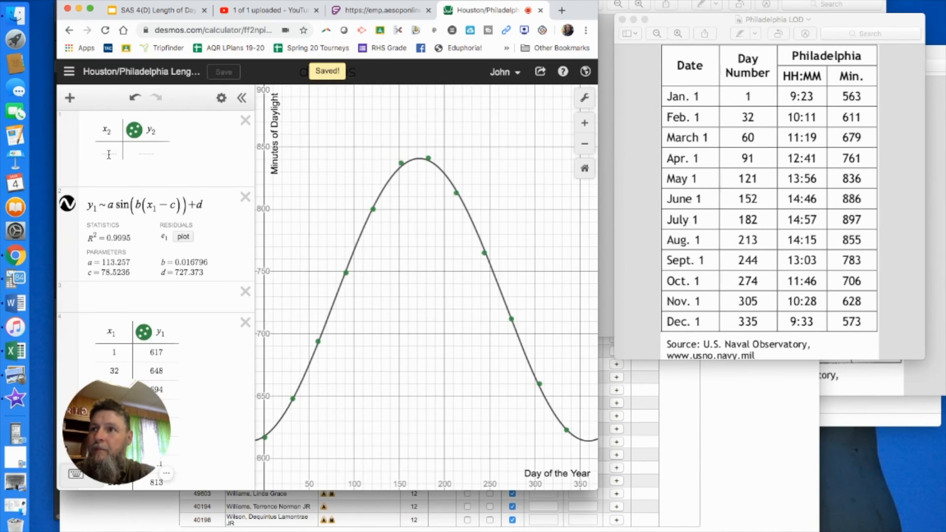
Delete the second table, with x₂ and y₂ columns, above the regression
click(108, 154)
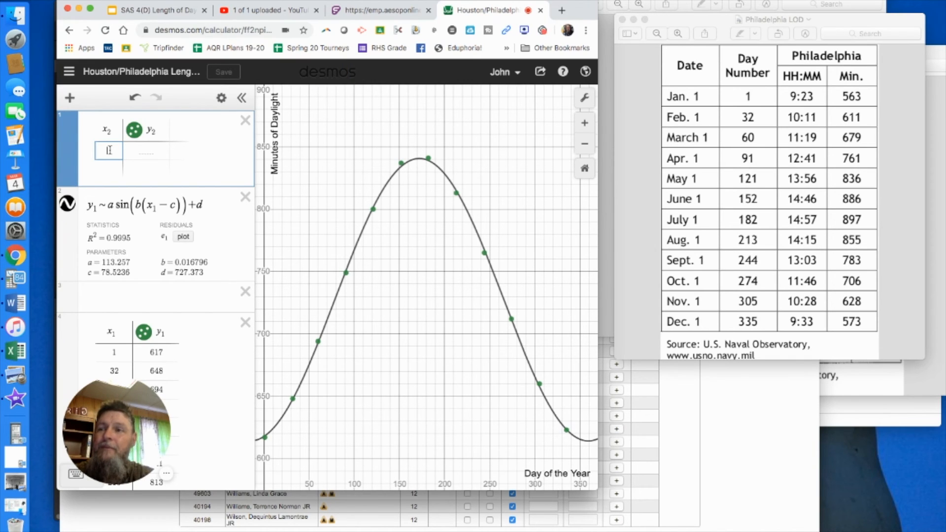
click(245, 121)
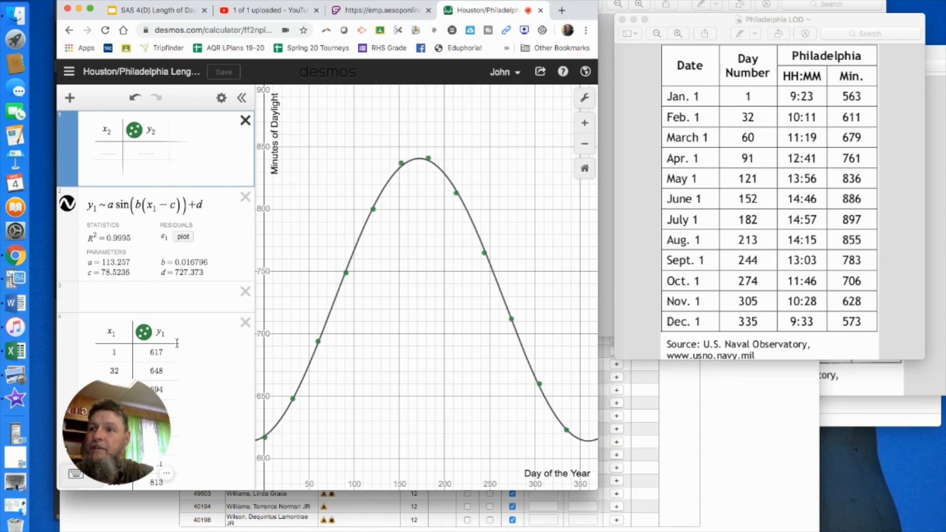
Add a y₂ column beside y₁ in the Houston data table and place the cursor in its first cell for the Philadelphia minutes
click(191, 266)
click(185, 172)
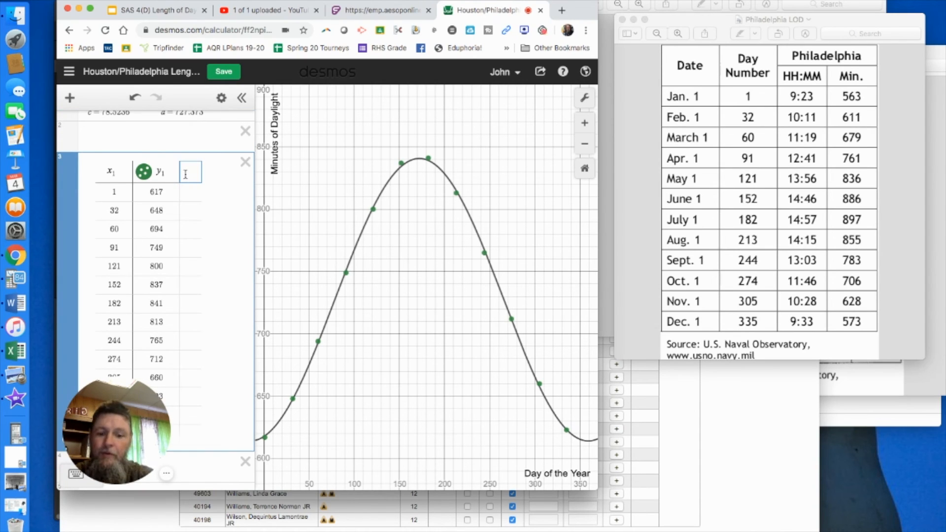
text(y2)
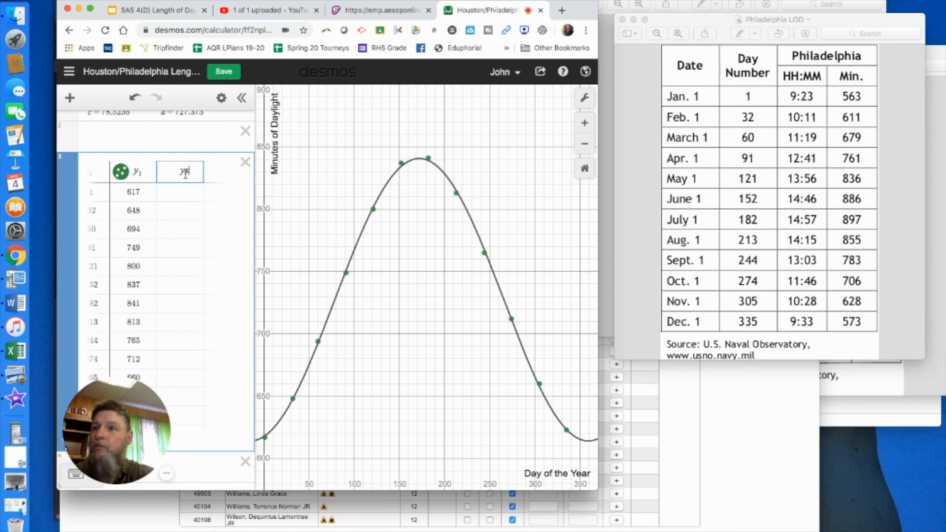
key(BackSpace)
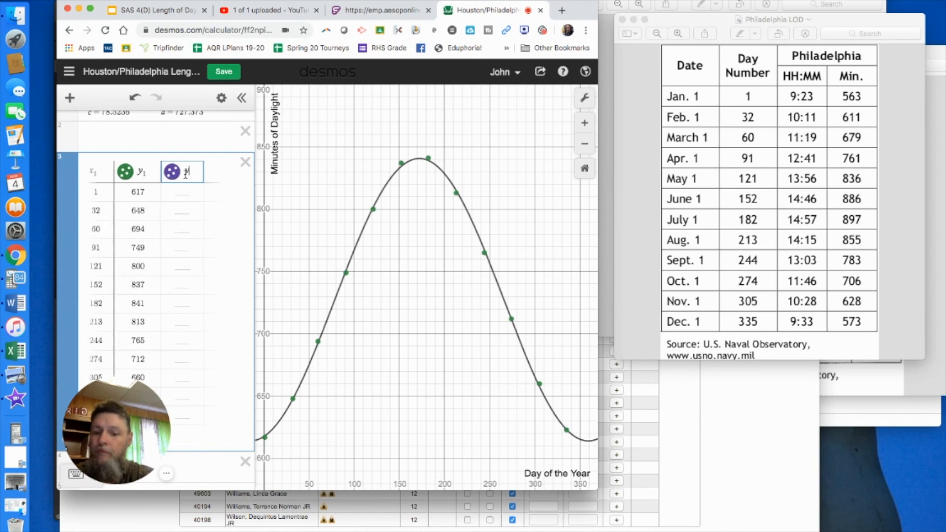
text(2)
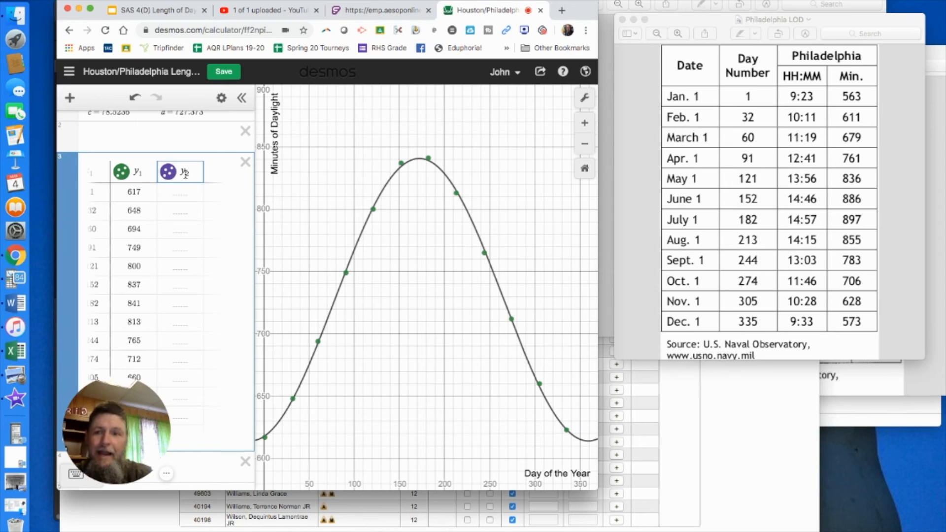
click(180, 197)
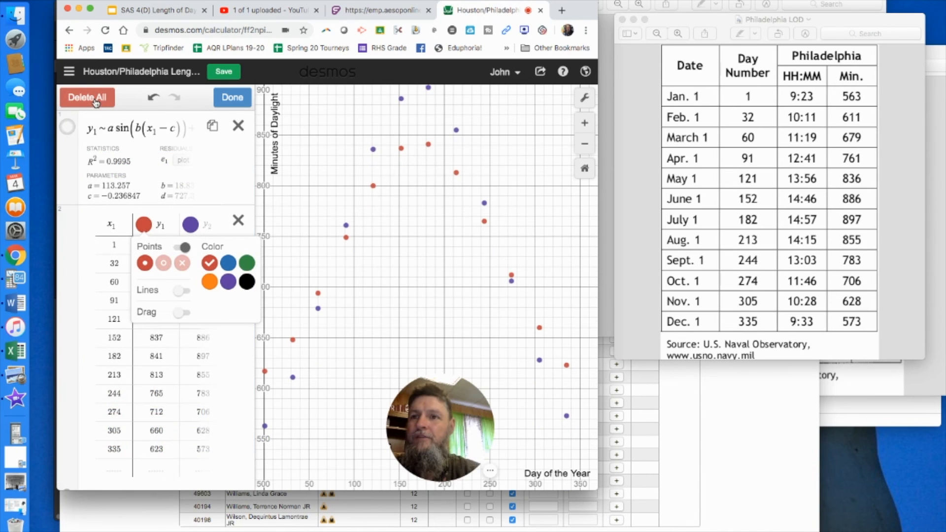
Copy the share link of the Houston/Philadelphia graph and close the sharing options
click(540, 73)
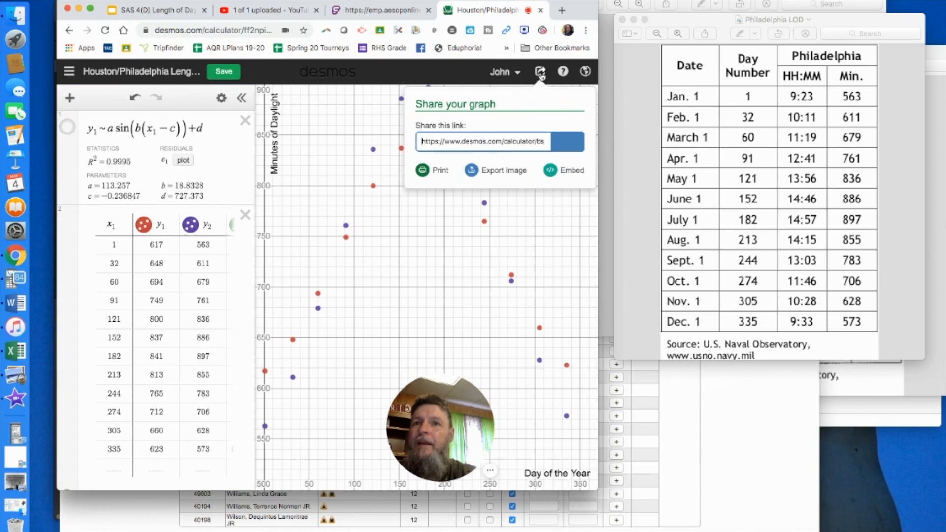
click(564, 147)
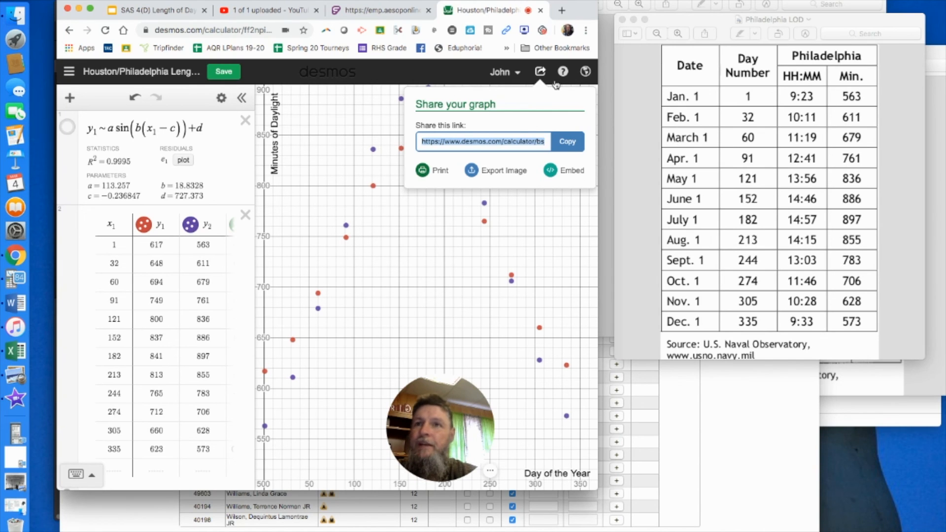
click(540, 73)
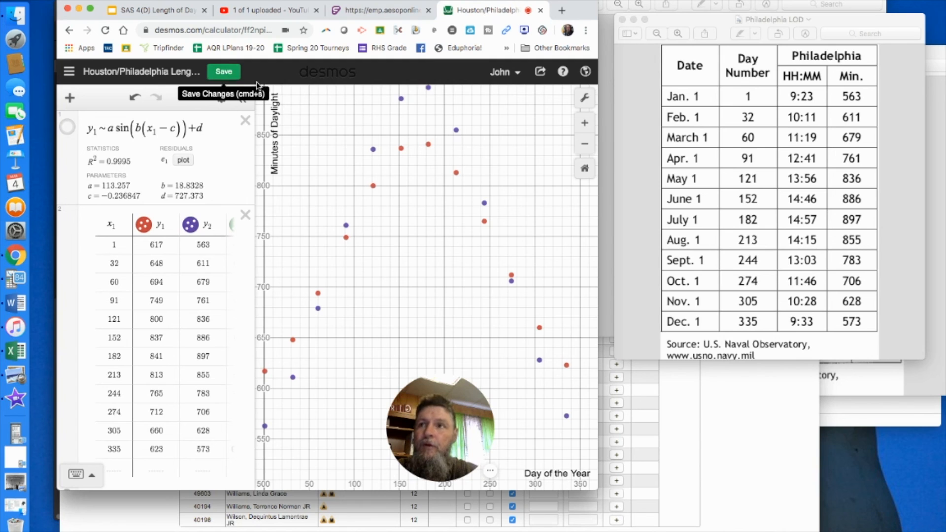
click(489, 474)
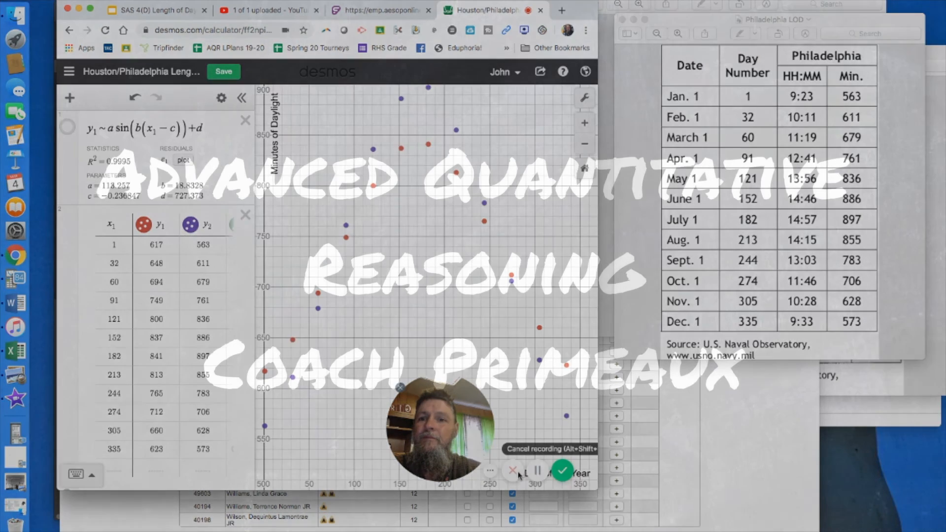